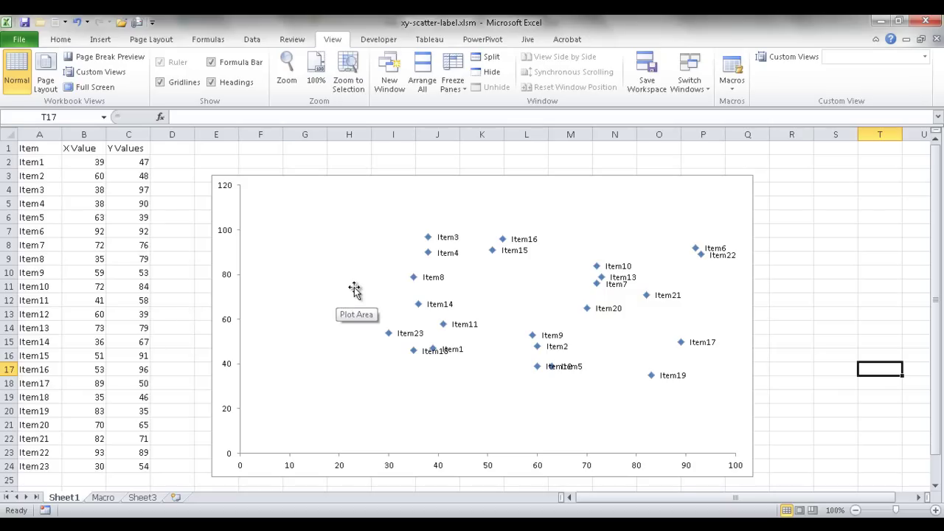
# Step: On Sheet3, enter the headers Items, X Values and Y Values in A1:C1
pyautogui.click(142, 500)
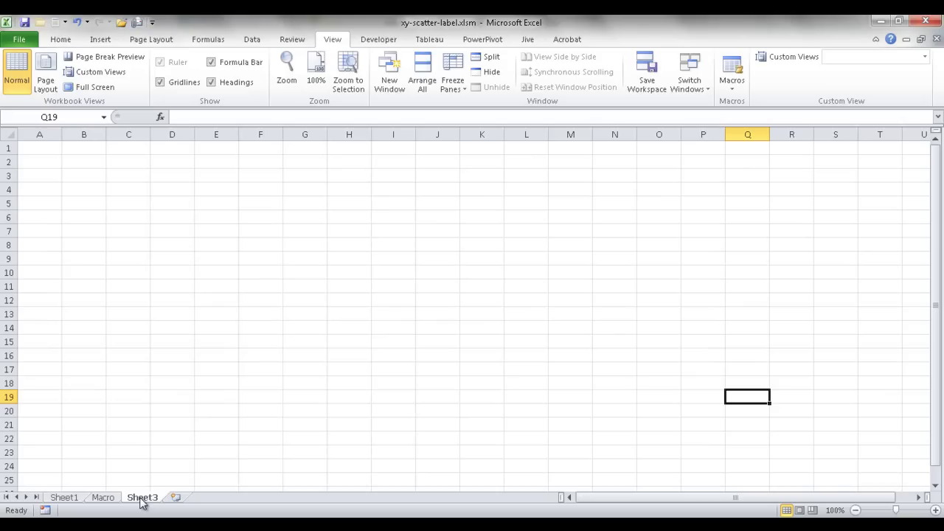
pyautogui.click(39, 149)
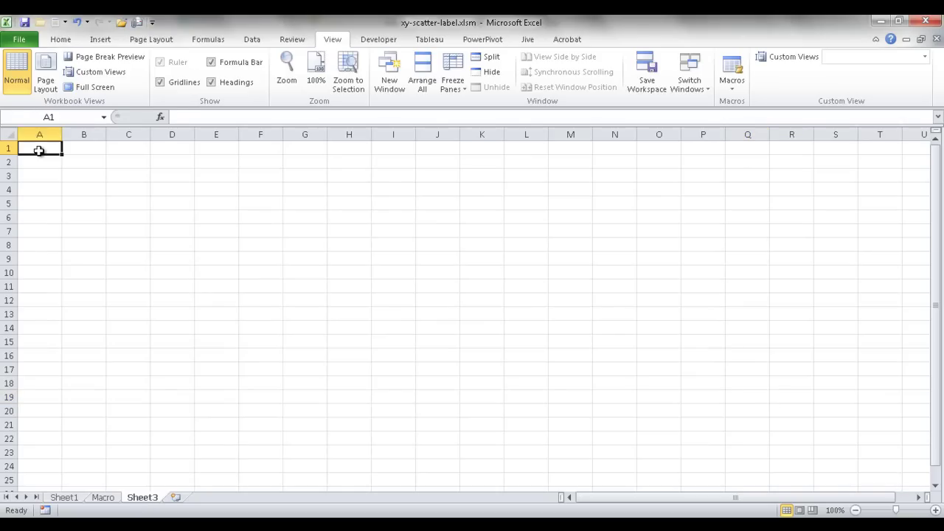
pyautogui.write('Items')
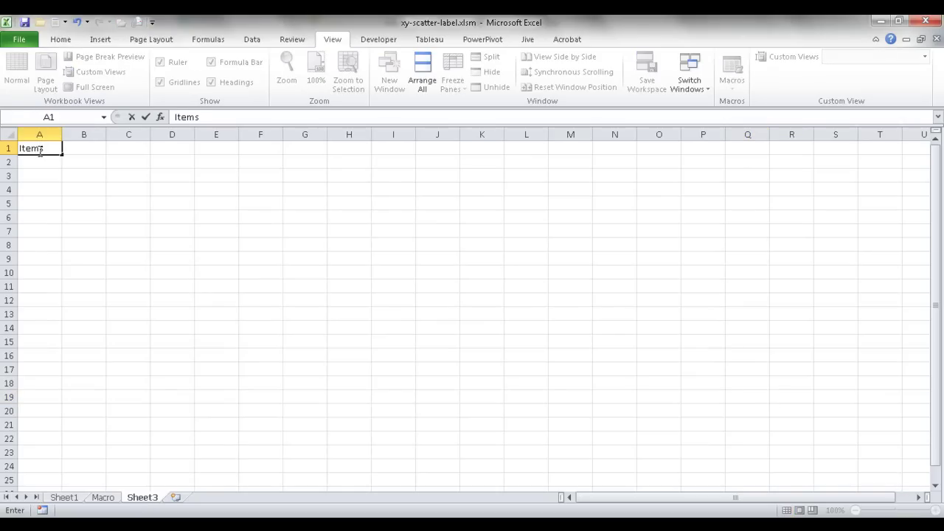
pyautogui.click(79, 154)
pyautogui.write('X Values')
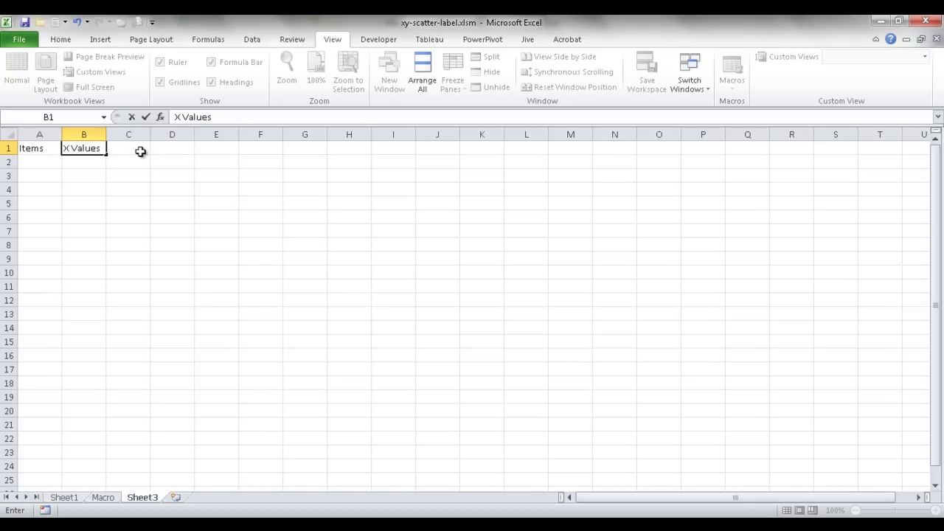
pyautogui.click(141, 149)
pyautogui.write('Y Values')
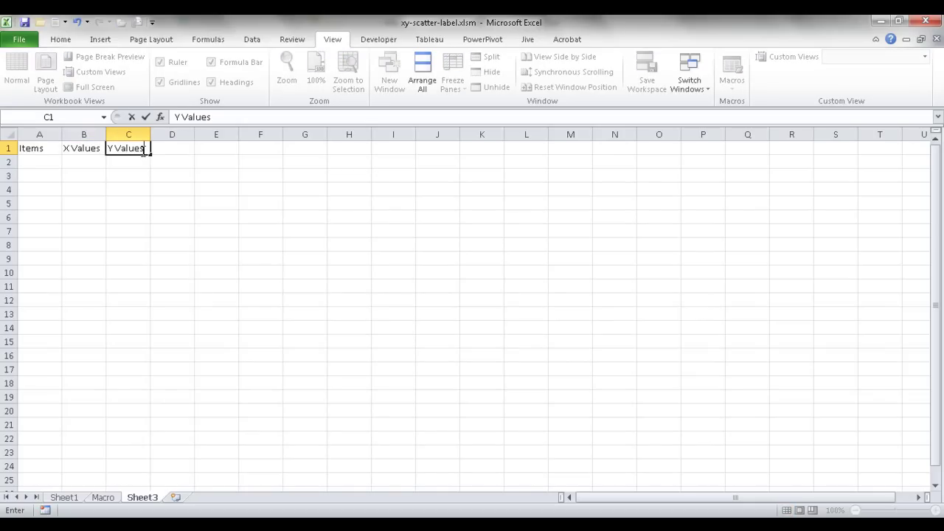
pyautogui.press('Return')
# Step: Enter Item1 in A2 and fill it as a series down to Item20 in A21
pyautogui.click(37, 163)
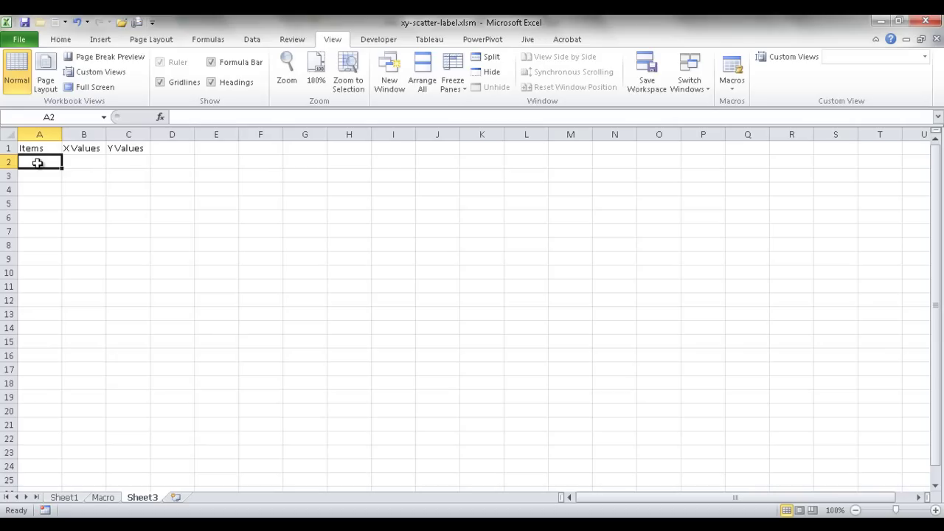
pyautogui.write('Item1')
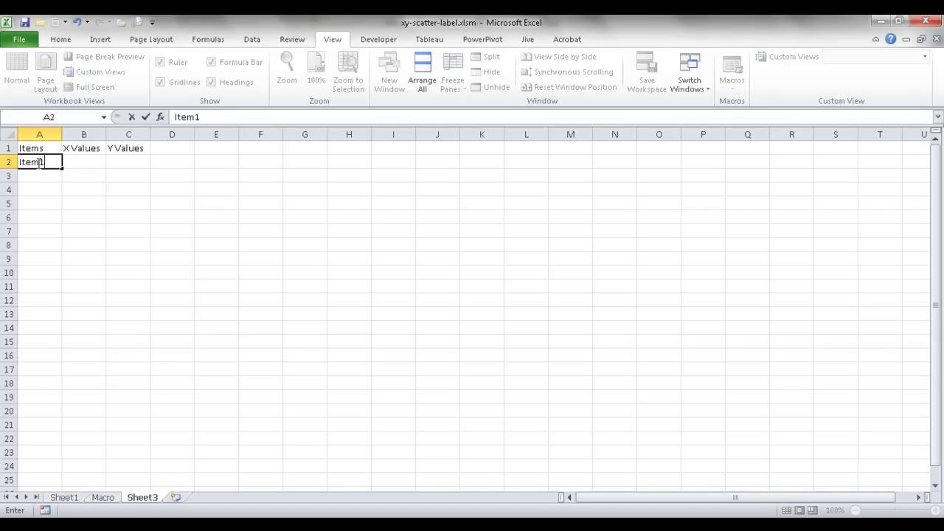
pyautogui.hotkey('ctrl', 'Return')
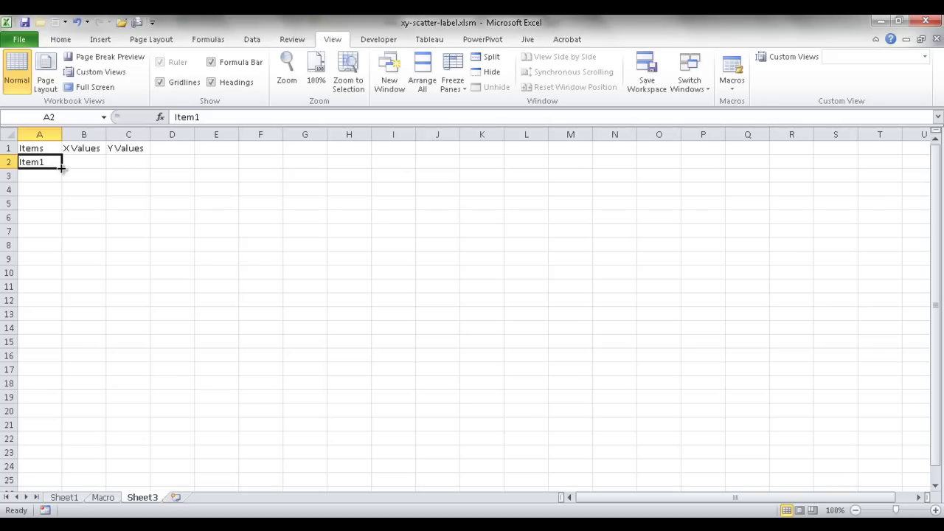
pyautogui.moveTo(62, 168); pyautogui.dragTo(57, 435)
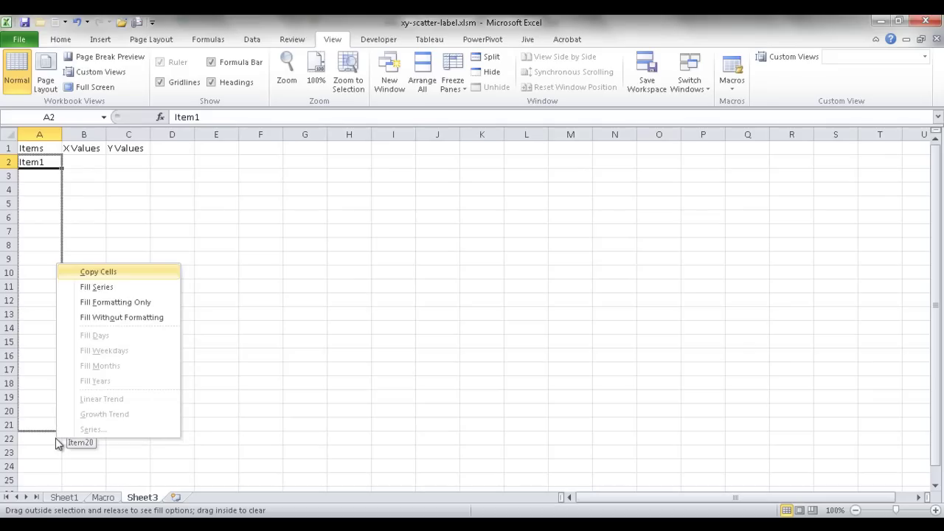
pyautogui.click(105, 290)
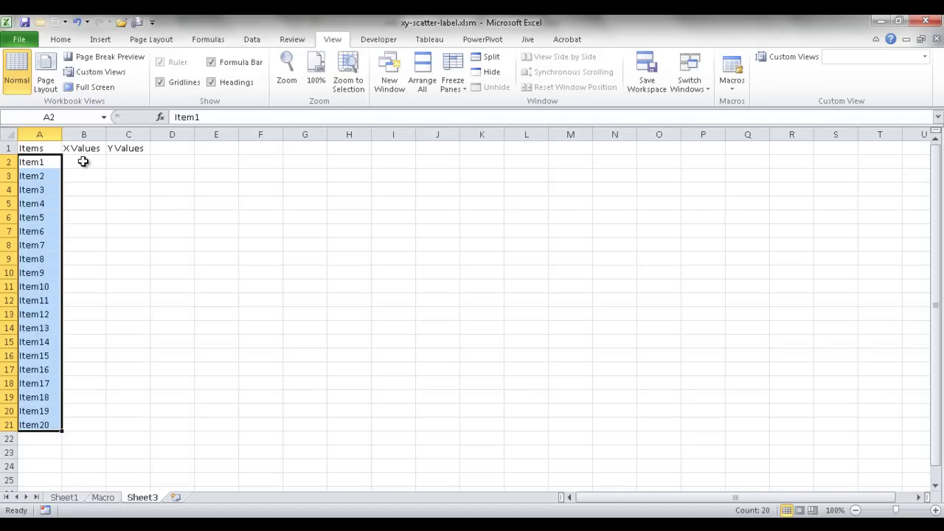
# Step: Fill B2:C21 with the formula =RANDBETWEEN(10,99)
pyautogui.moveTo(82, 161); pyautogui.dragTo(108, 426)
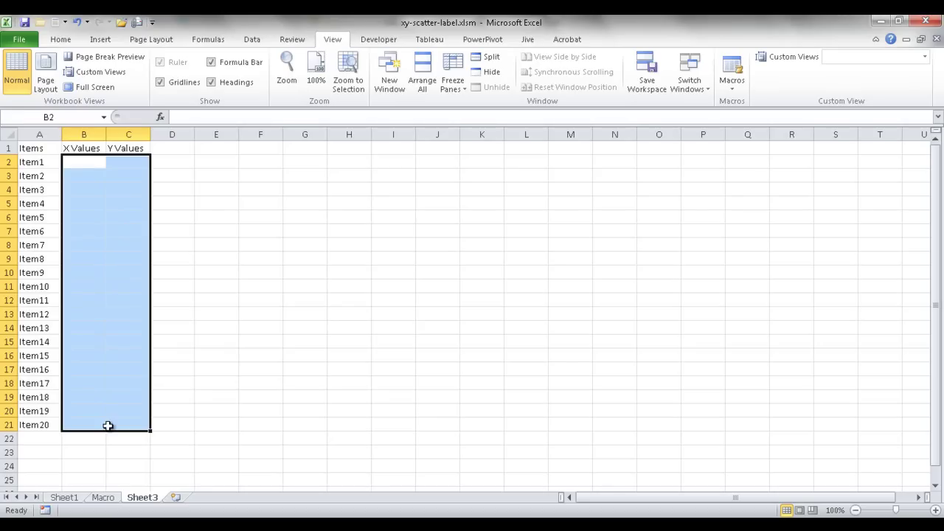
pyautogui.write('=ra')
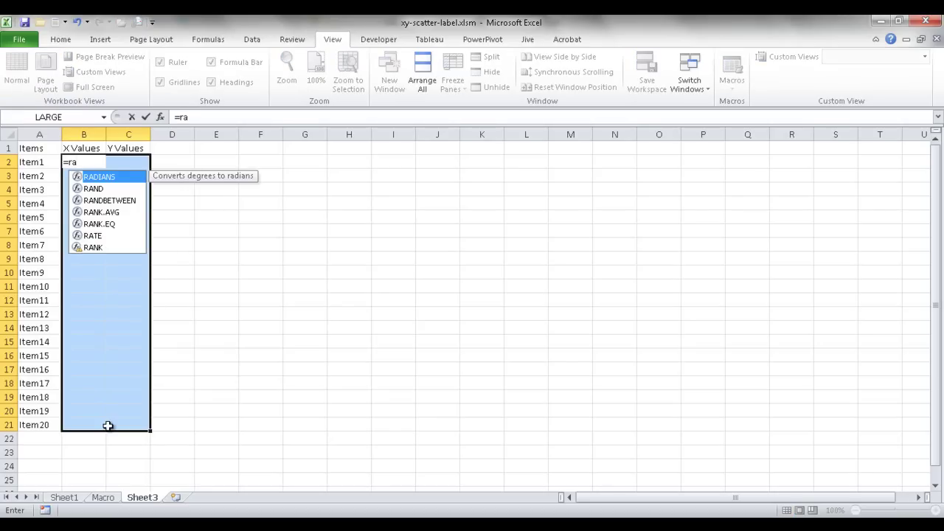
pyautogui.write('ndb')
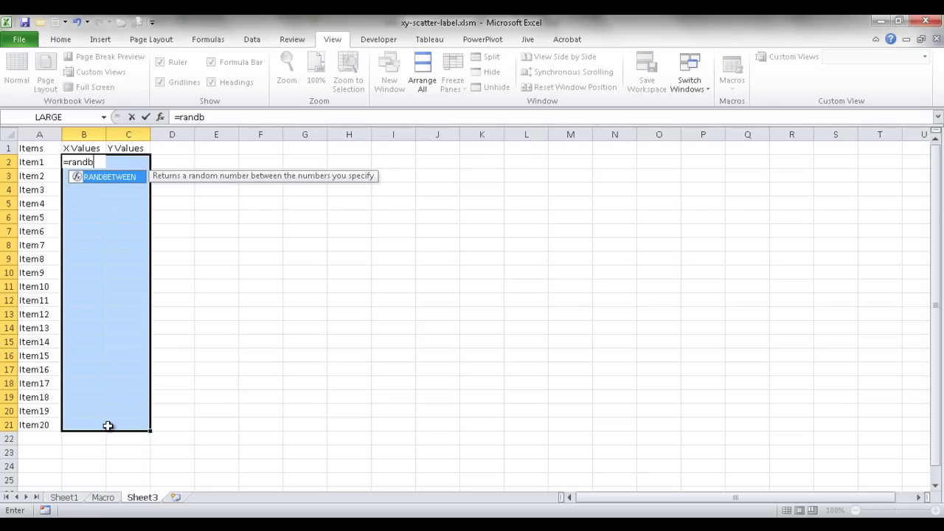
pyautogui.press('Tab')
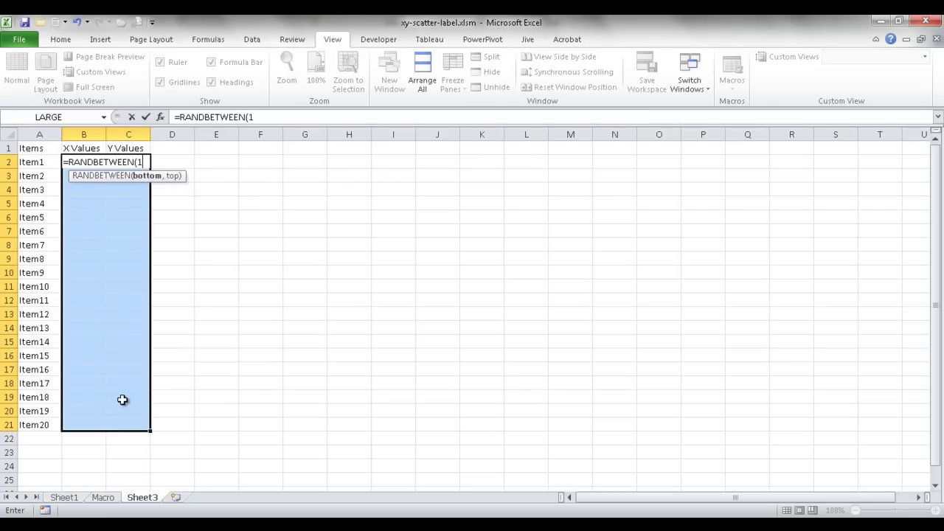
pyautogui.write('0,99')
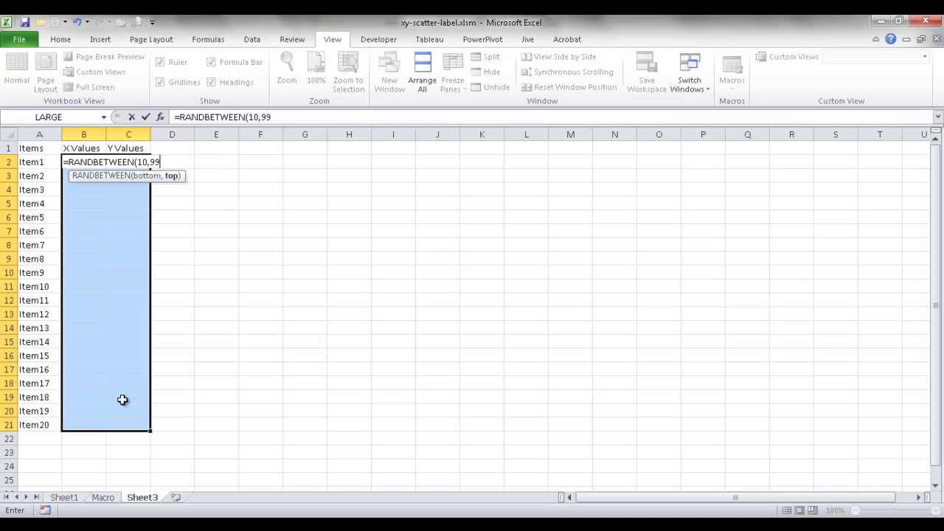
pyautogui.write(')')
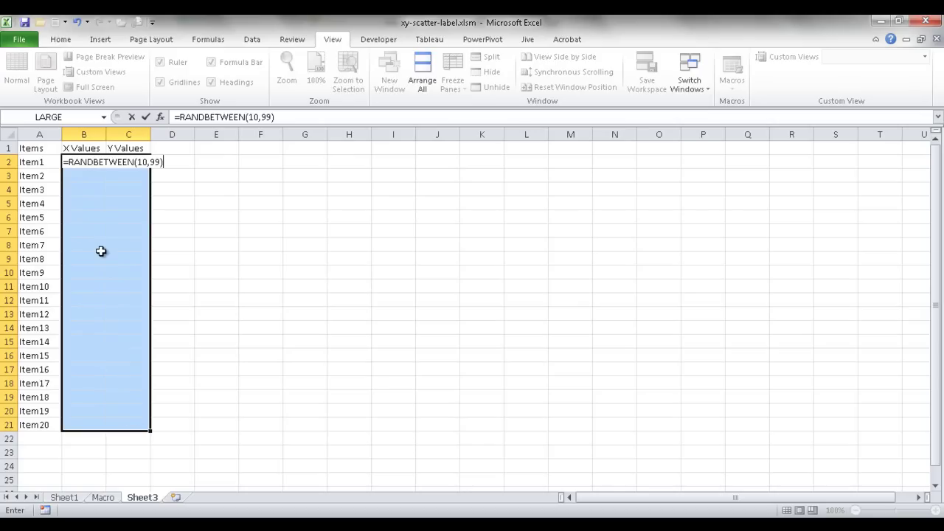
pyautogui.hotkey('ctrl', 'Return')
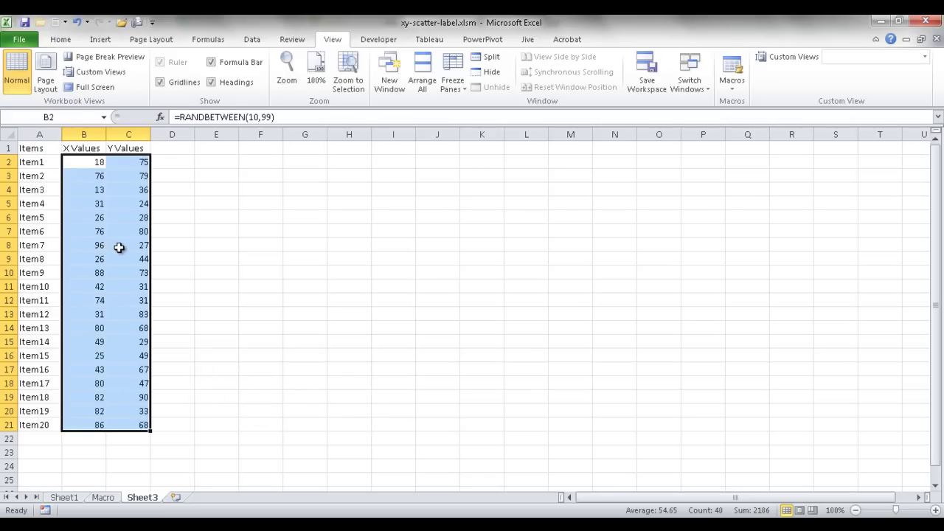
# Step: Inspect B5's formula and recalculate the workbook twice with Calculate Now
pyautogui.click(120, 247)
pyautogui.click(85, 205)
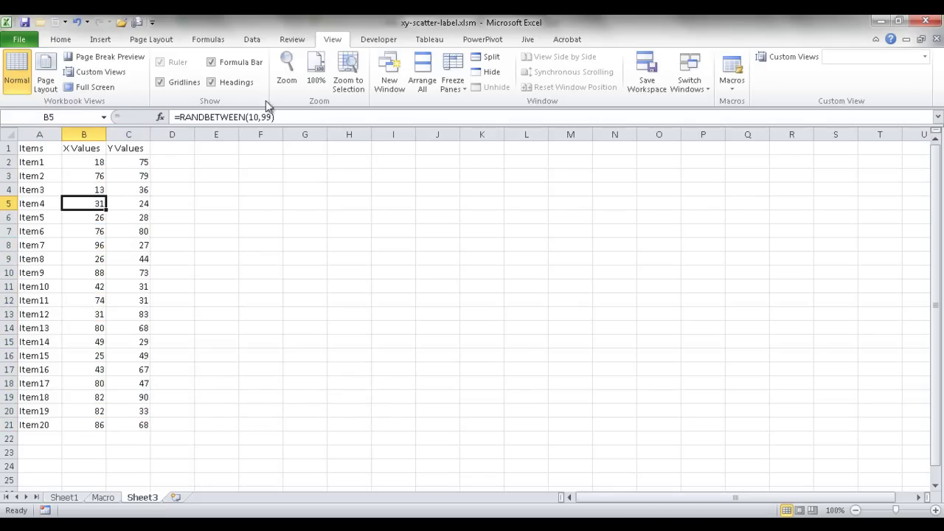
pyautogui.click(209, 42)
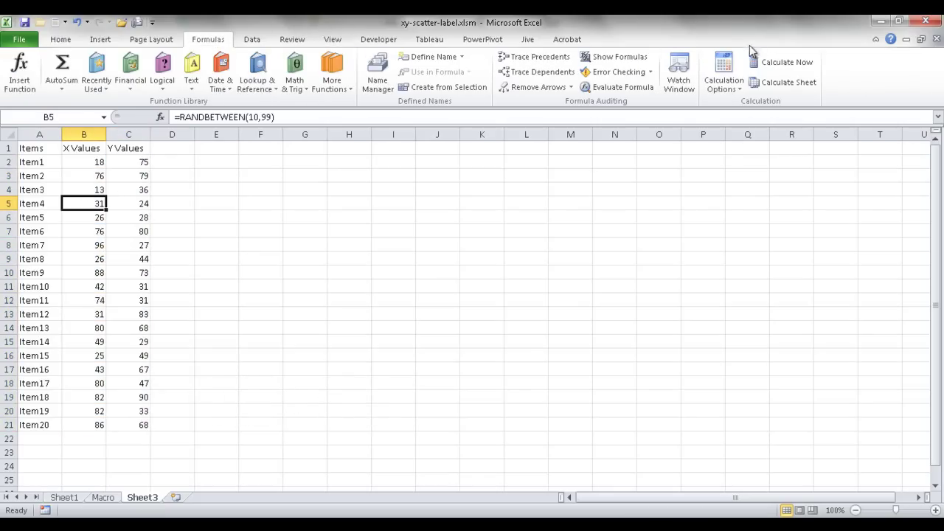
pyautogui.click(779, 64)
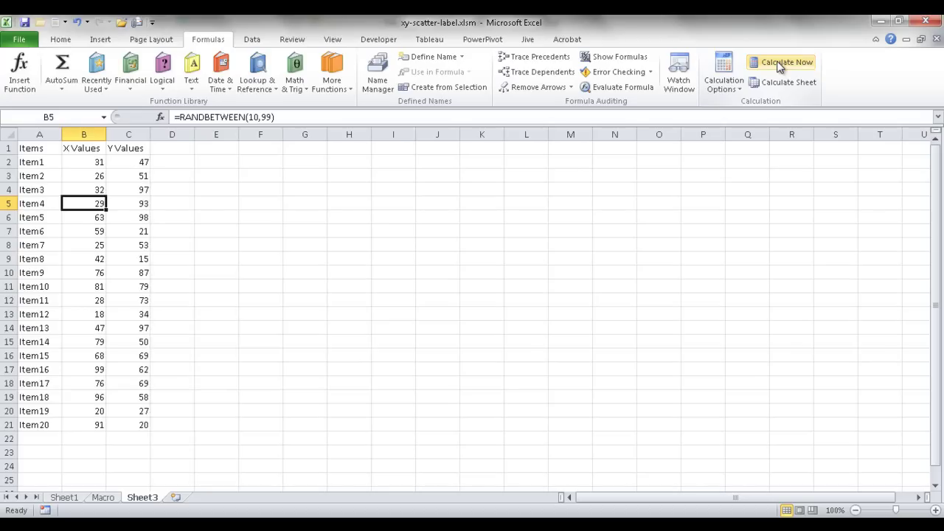
pyautogui.click(780, 65)
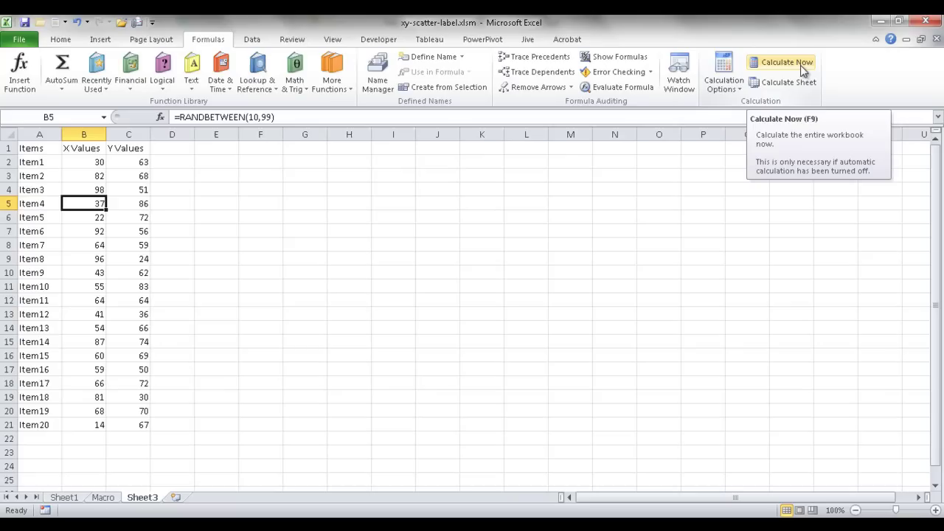
# Step: Copy B2:C21 and paste it back over itself as values only
pyautogui.moveTo(216, 216); pyautogui.dragTo(172, 190)
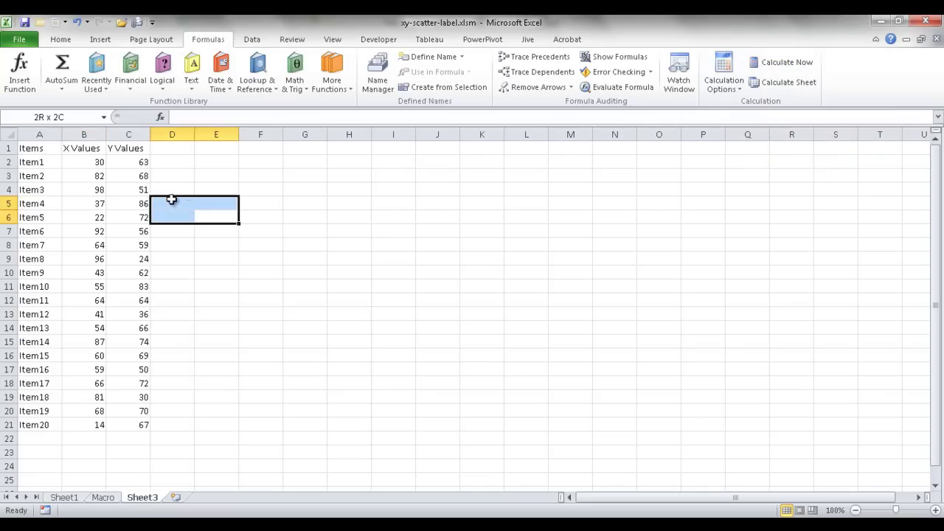
pyautogui.moveTo(96, 163); pyautogui.dragTo(120, 423)
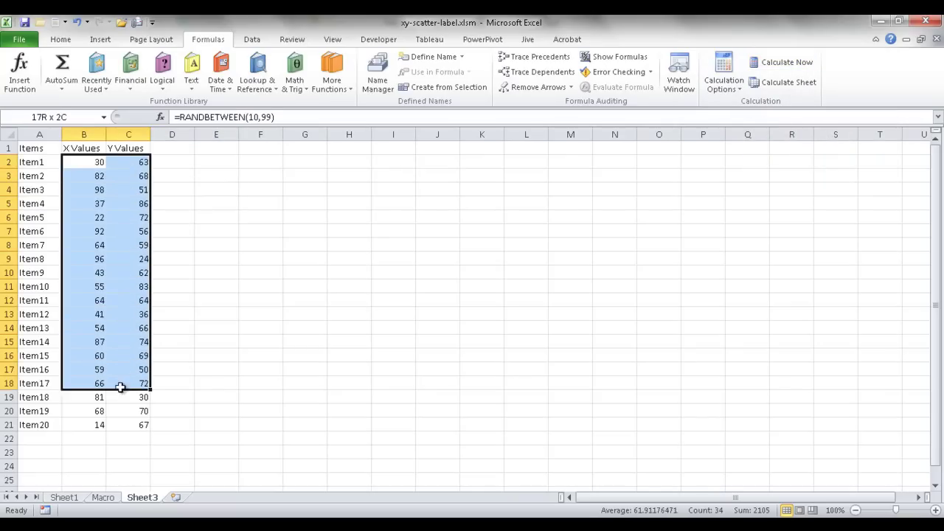
pyautogui.hotkey('ctrl', 'c')
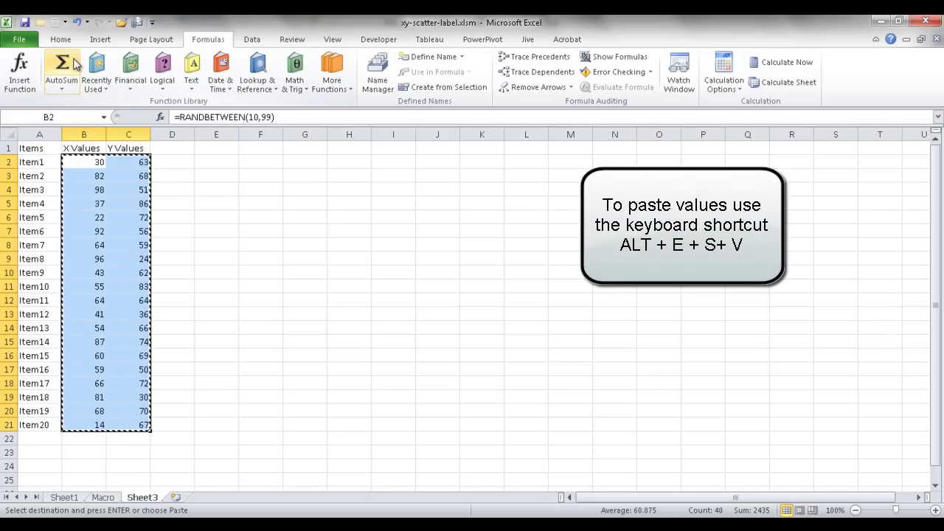
pyautogui.hotkey('alt', 'e')
pyautogui.press('s')
pyautogui.press('v')
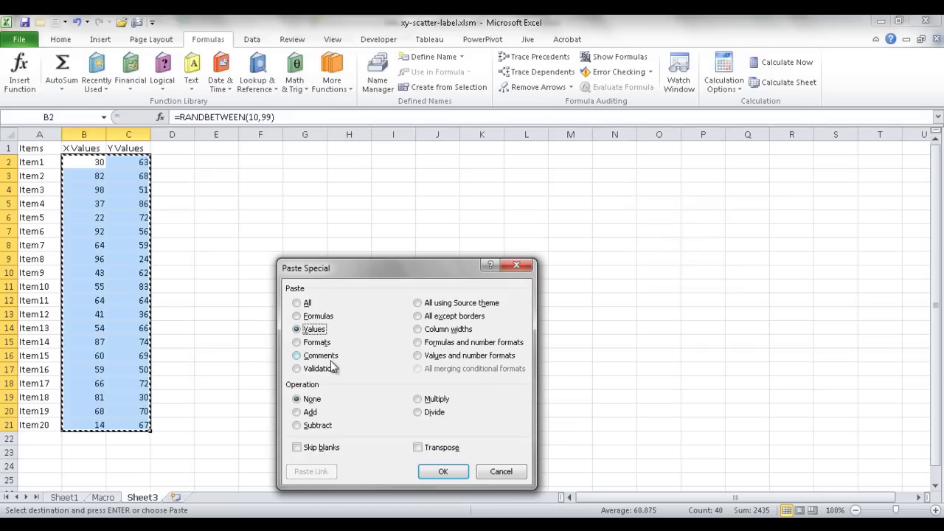
pyautogui.click(444, 473)
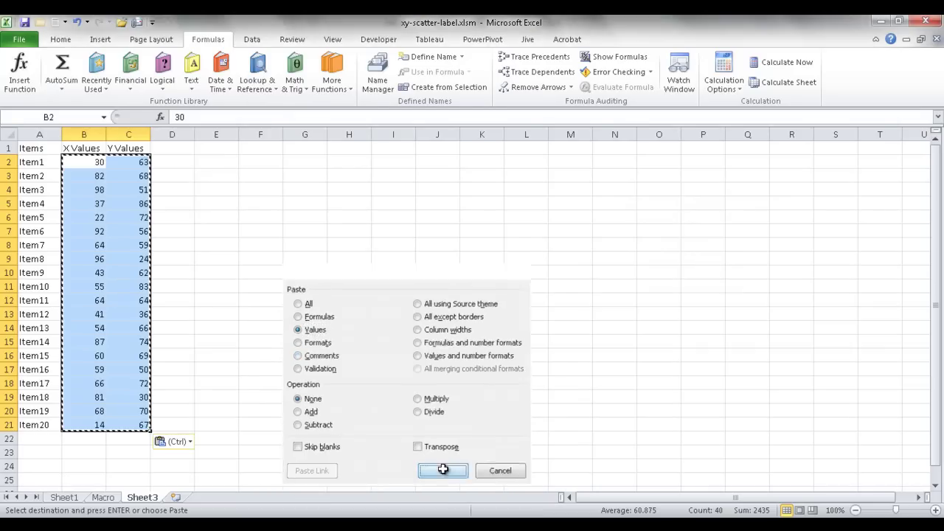
pyautogui.click(96, 165)
# Step: Confirm that B5 and B9 now hold plain numbers, then clear the copy marquee
pyautogui.click(96, 206)
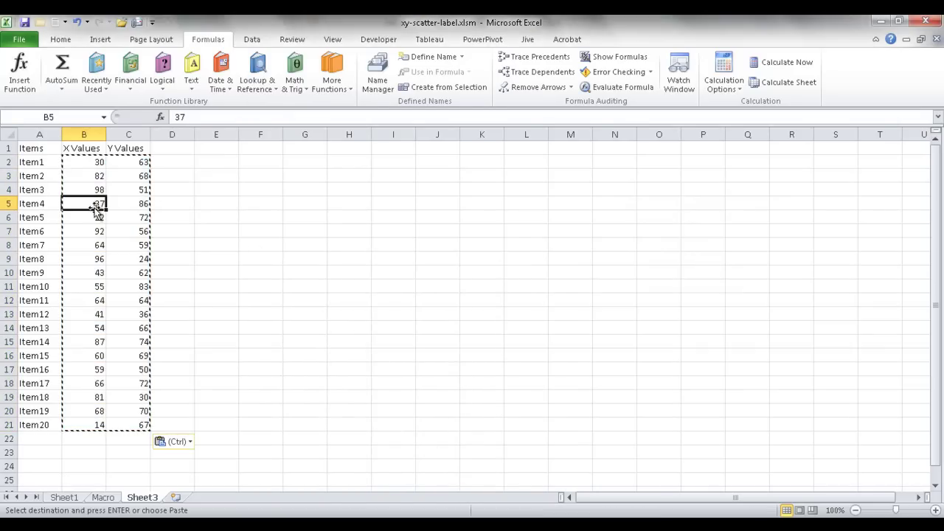
pyautogui.click(123, 244)
pyautogui.click(82, 254)
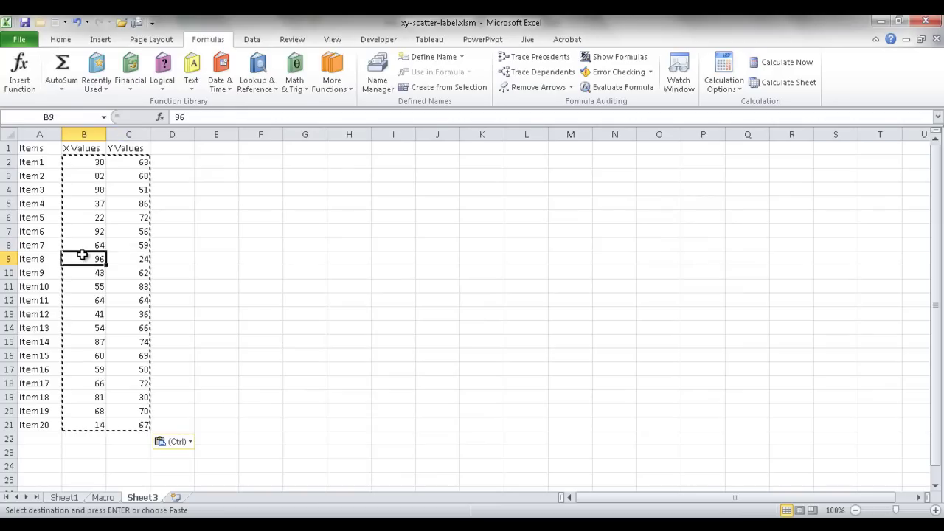
pyautogui.press('Escape')
pyautogui.click(322, 274)
pyautogui.click(97, 188)
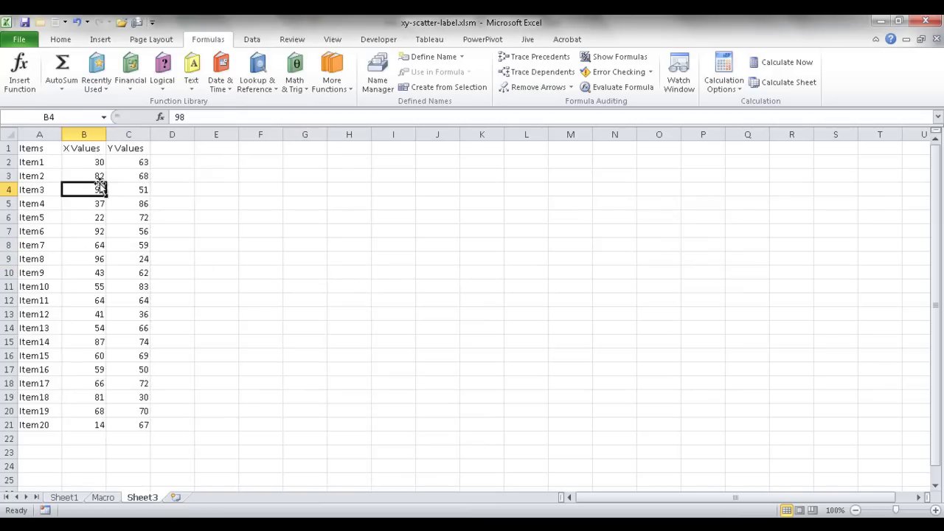
pyautogui.click(60, 39)
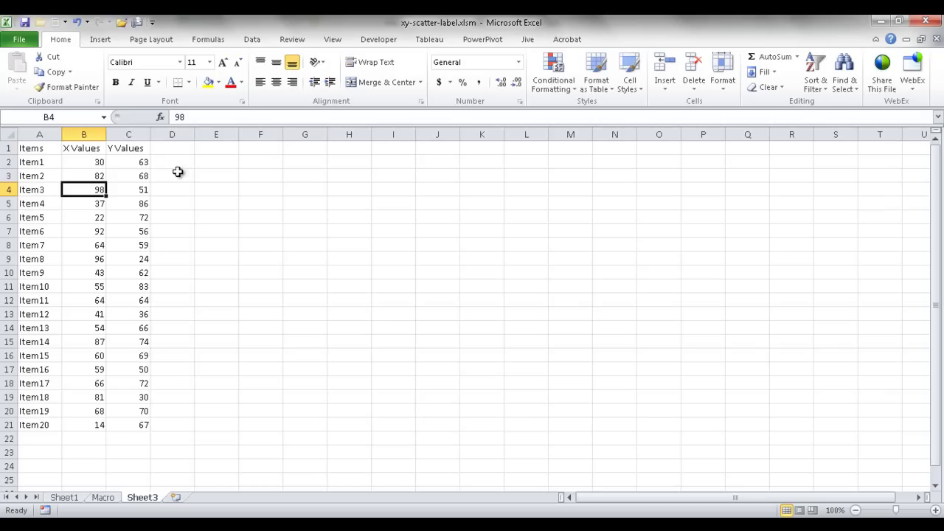
pyautogui.click(100, 39)
pyautogui.click(405, 84)
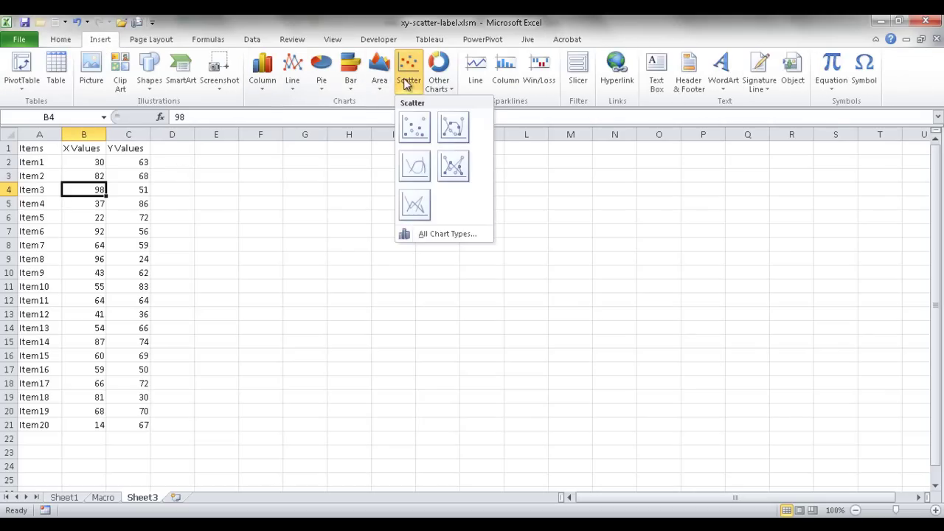
pyautogui.click(415, 129)
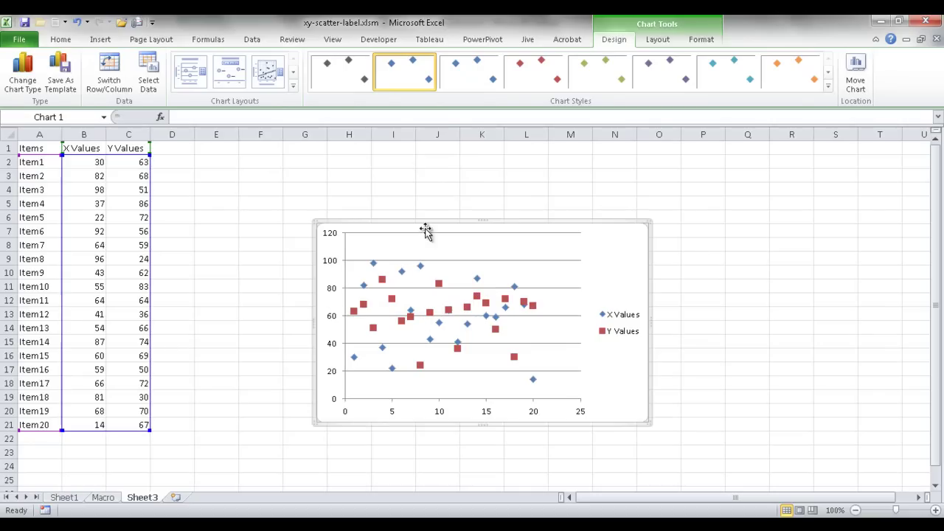
pyautogui.moveTo(424, 224); pyautogui.dragTo(350, 180)
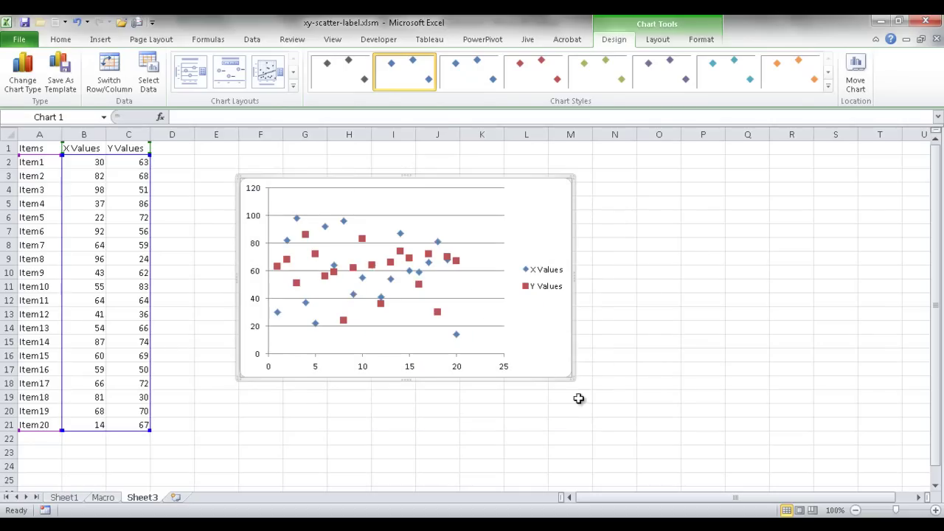
pyautogui.moveTo(571, 378); pyautogui.dragTo(717, 437)
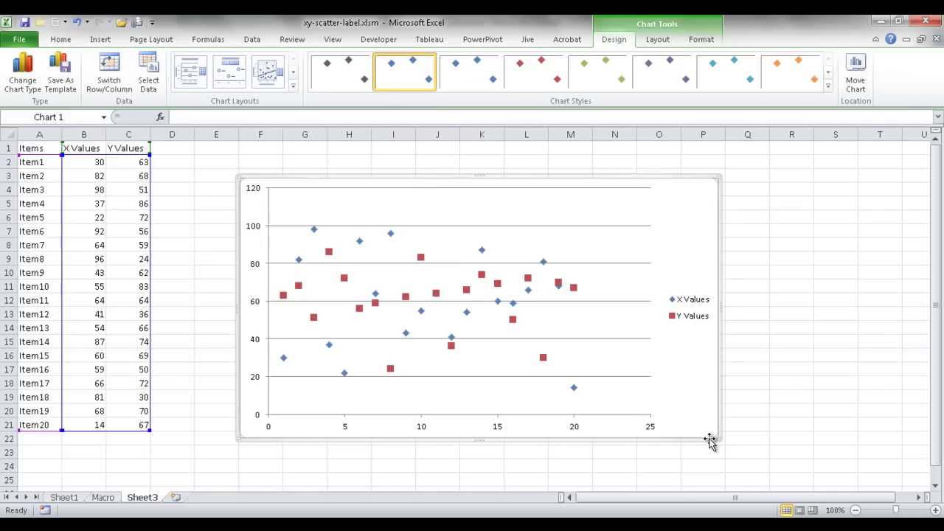
pyautogui.press('Delete')
pyautogui.click(317, 245)
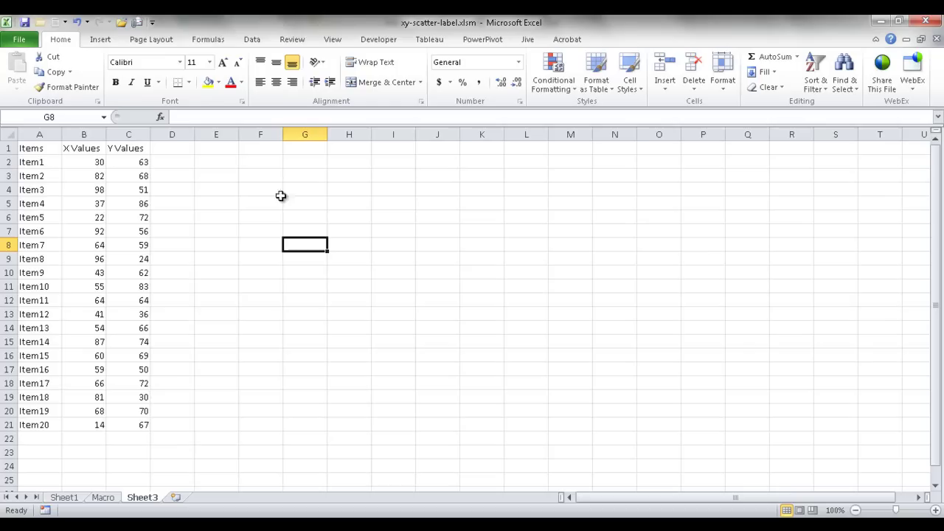
# Step: Insert a blank Scatter with Only Markers chart, then move it up-left and enlarge it
pyautogui.click(107, 46)
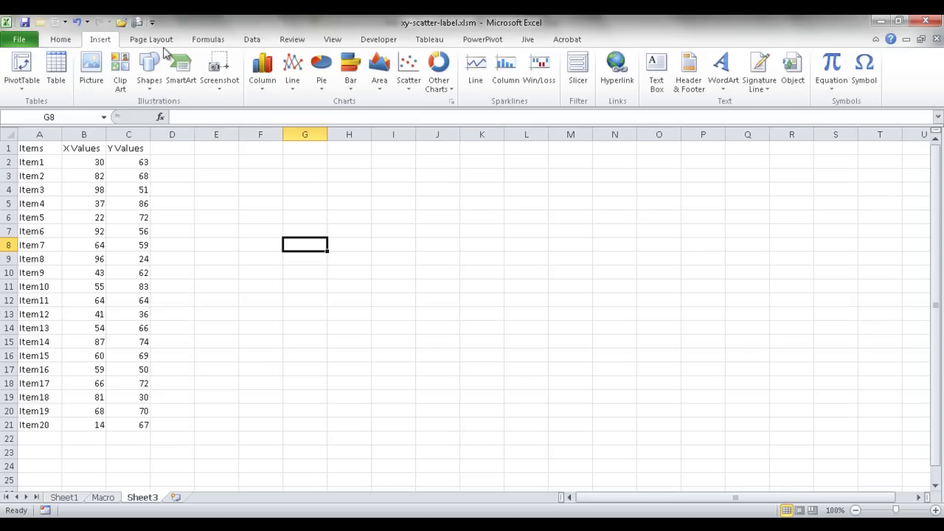
pyautogui.click(410, 85)
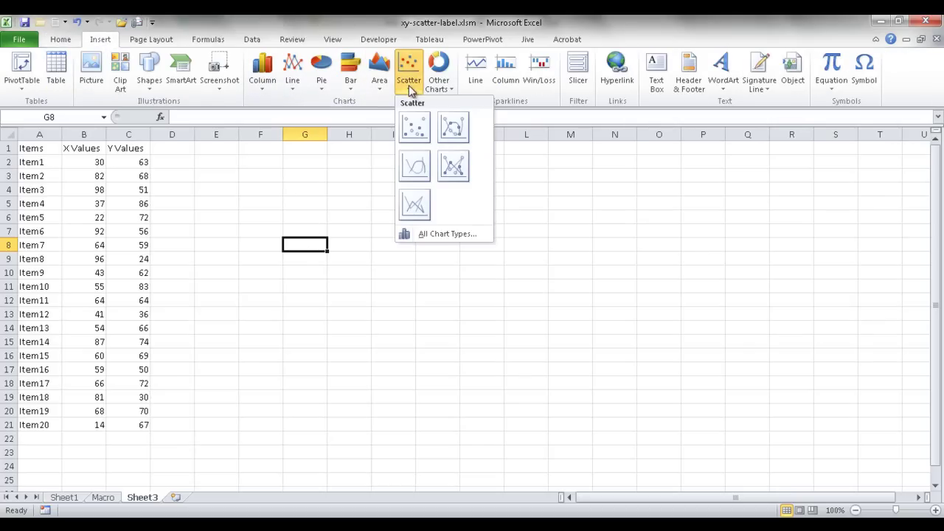
pyautogui.click(414, 128)
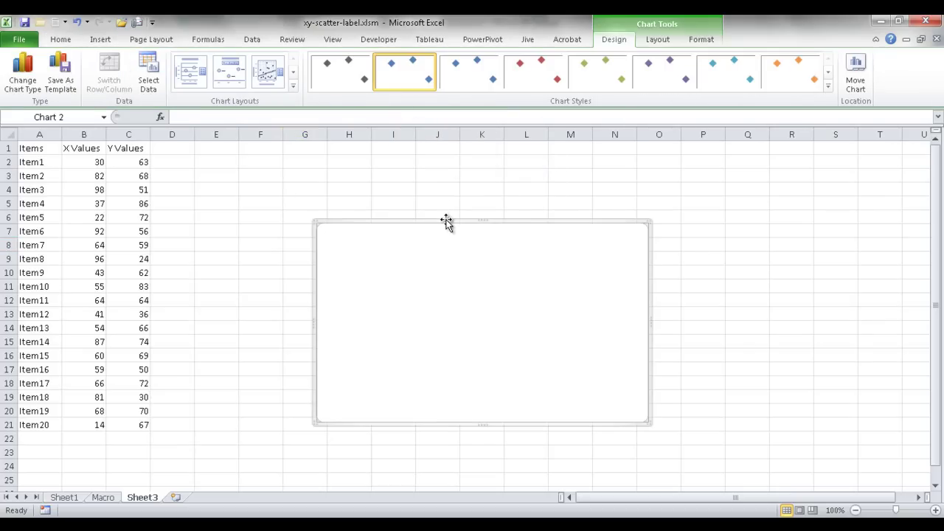
pyautogui.moveTo(446, 221); pyautogui.dragTo(398, 185)
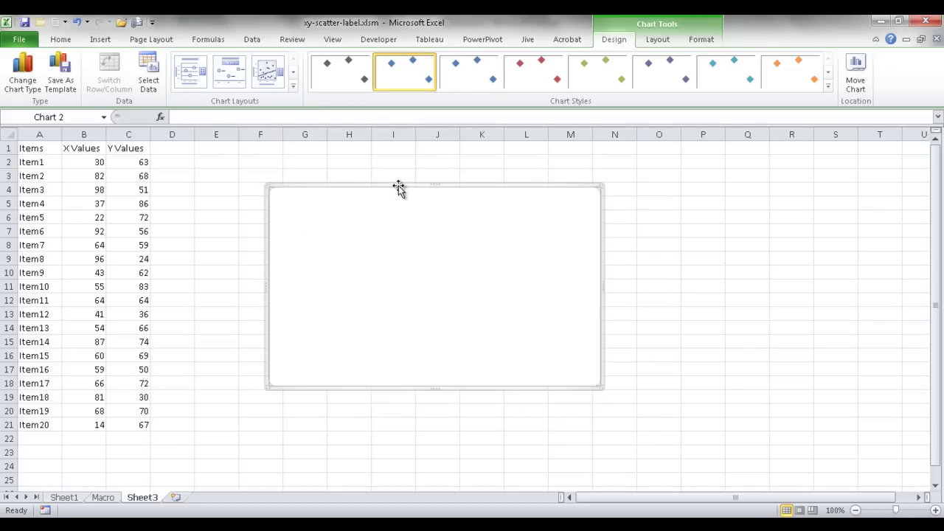
pyautogui.moveTo(598, 384); pyautogui.dragTo(649, 416)
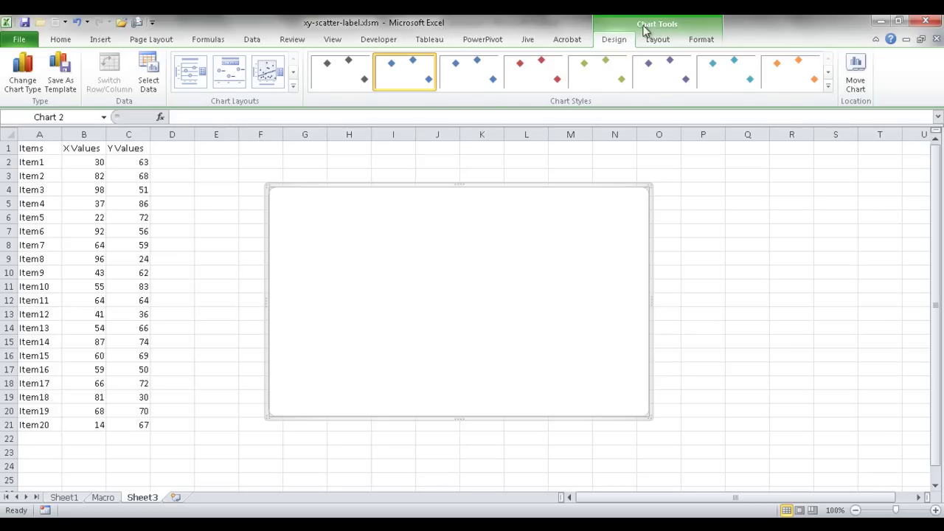
# Step: In Select Data, add a new series with X values from B2:B21
pyautogui.click(150, 69)
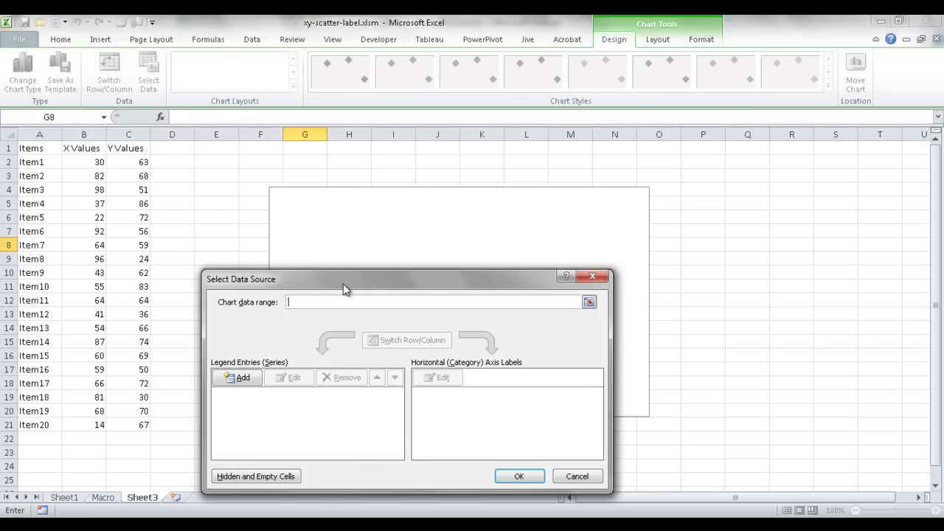
pyautogui.moveTo(343, 287)
pyautogui.mouseDown()
pyautogui.moveTo(421, 270)
pyautogui.moveTo(582, 165)
pyautogui.moveTo(560, 166)
pyautogui.mouseUp()
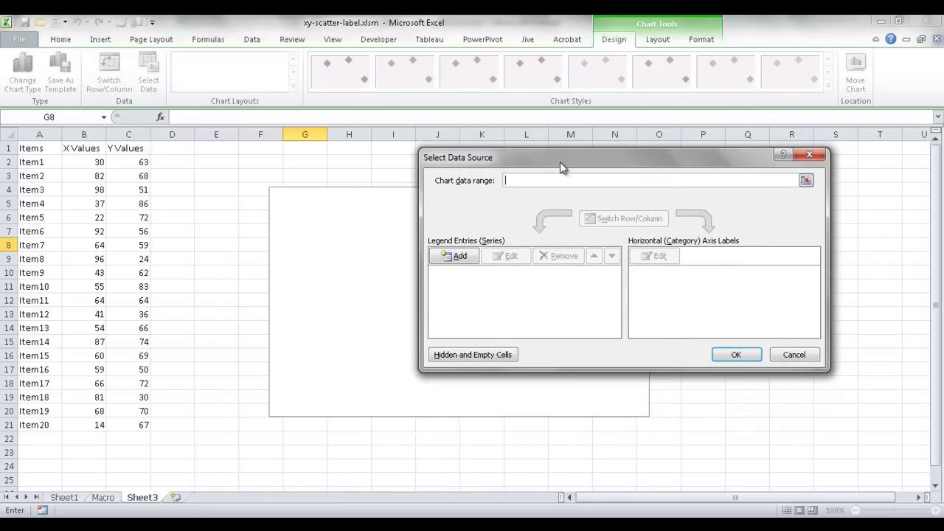
pyautogui.click(456, 256)
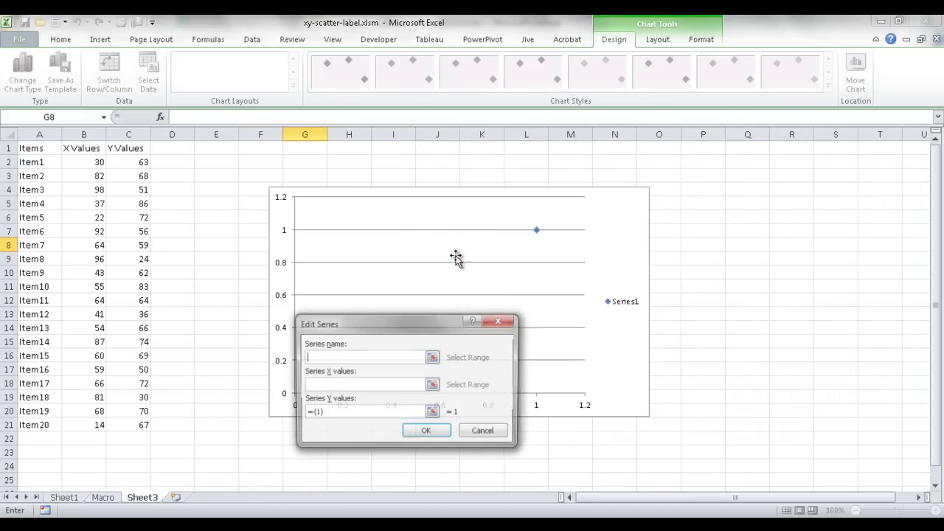
pyautogui.moveTo(425, 331); pyautogui.dragTo(336, 224)
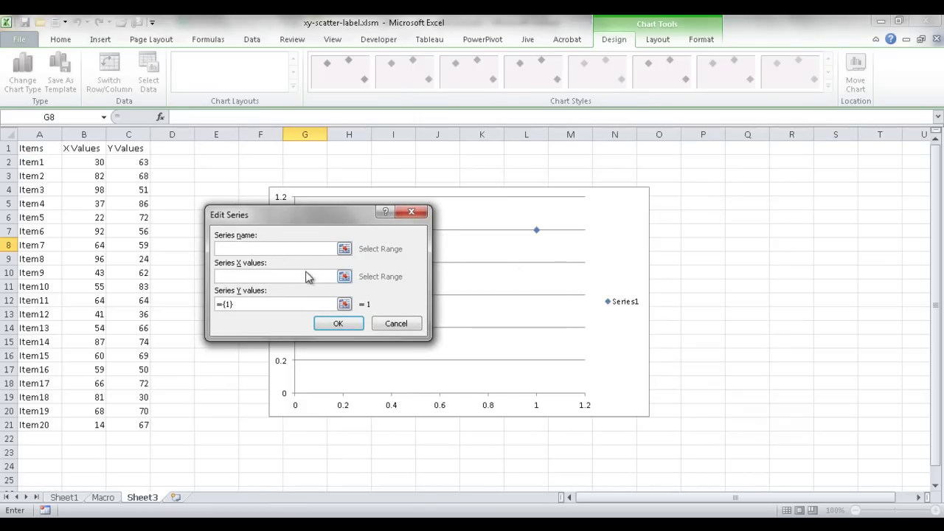
pyautogui.click(85, 162)
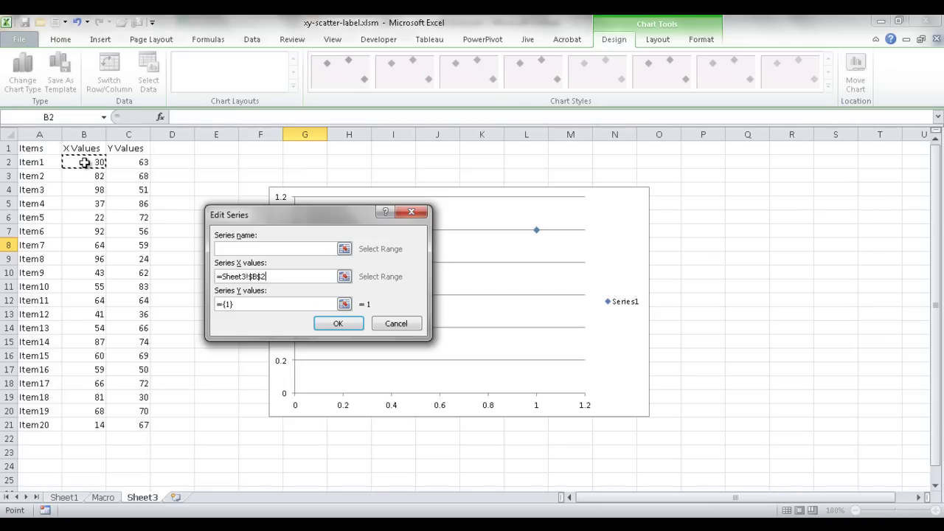
pyautogui.hotkey('ctrl', 'shift', 'Down')
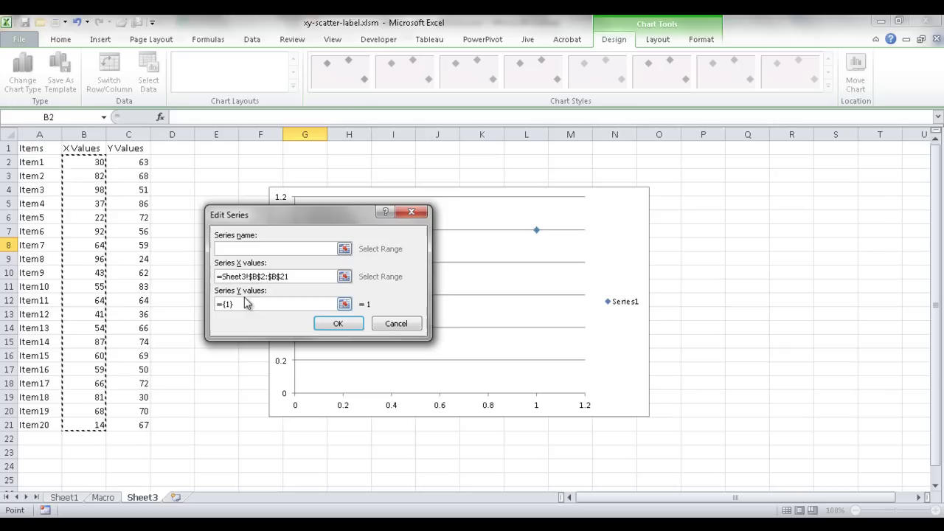
# Step: Set the series Y values to C2:C21 and apply the data source
pyautogui.click(243, 305)
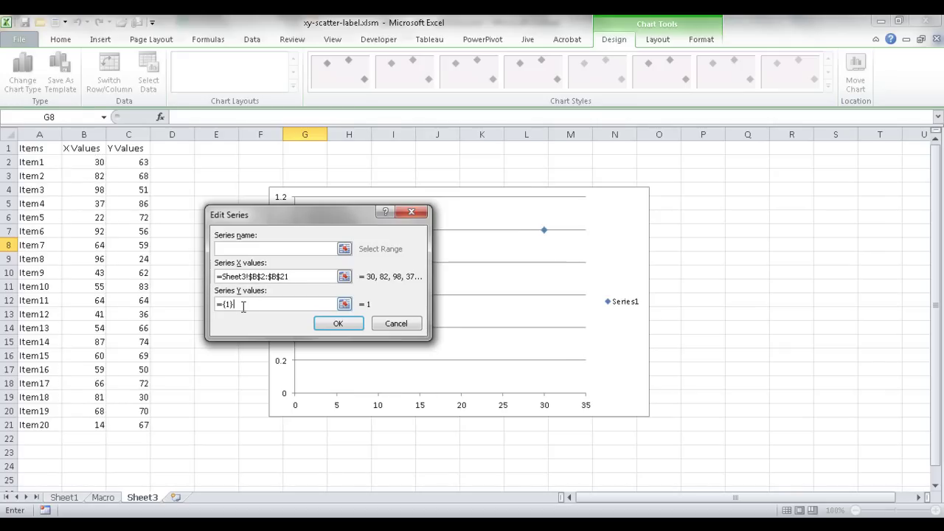
pyautogui.press('BackSpace')
pyautogui.press('BackSpace')
pyautogui.press('BackSpace')
pyautogui.press('BackSpace')
pyautogui.click(132, 165)
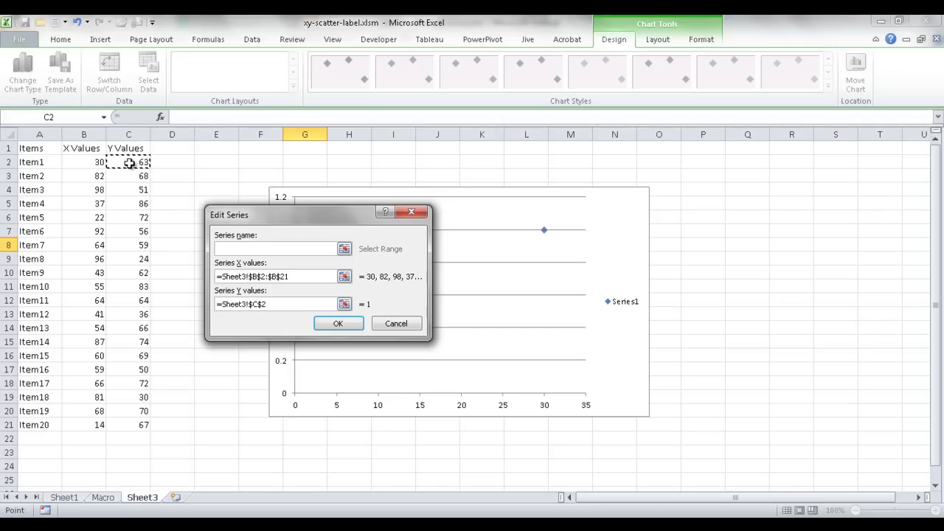
pyautogui.hotkey('ctrl', 'shift', 'Down')
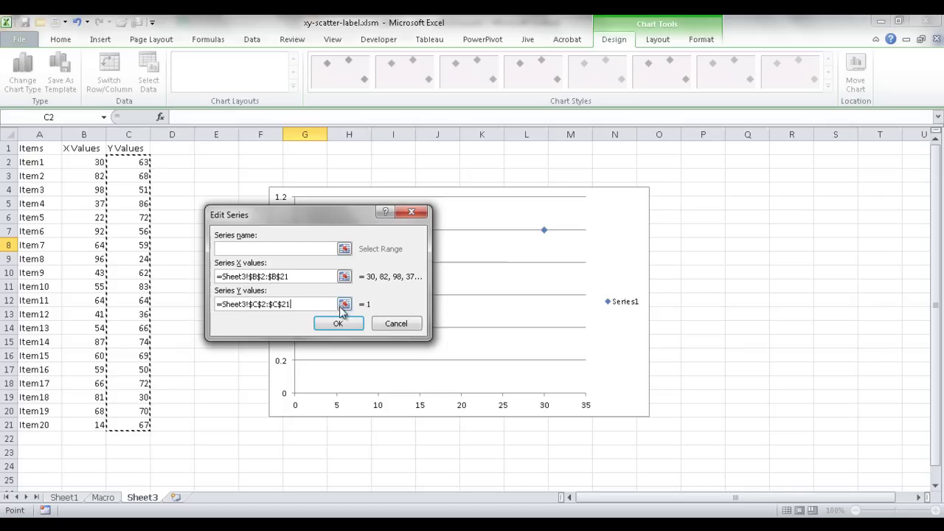
pyautogui.click(338, 323)
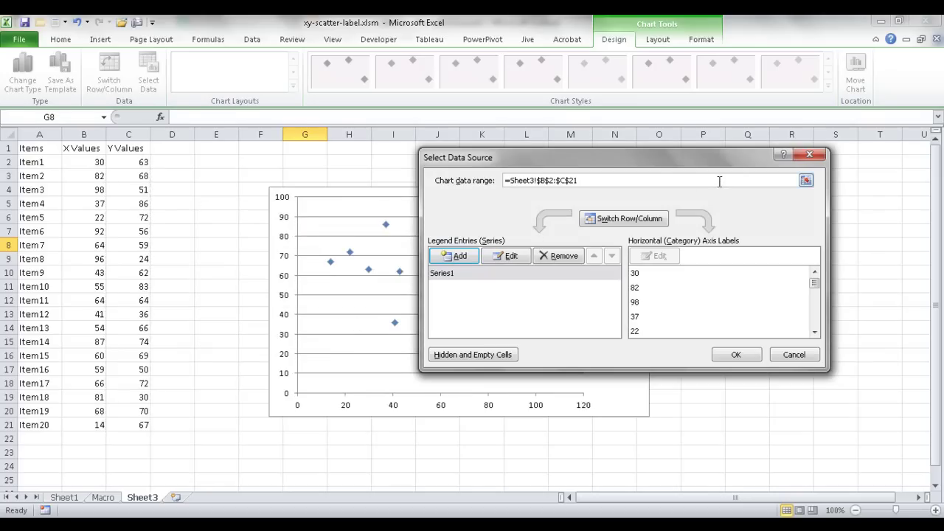
pyautogui.click(739, 354)
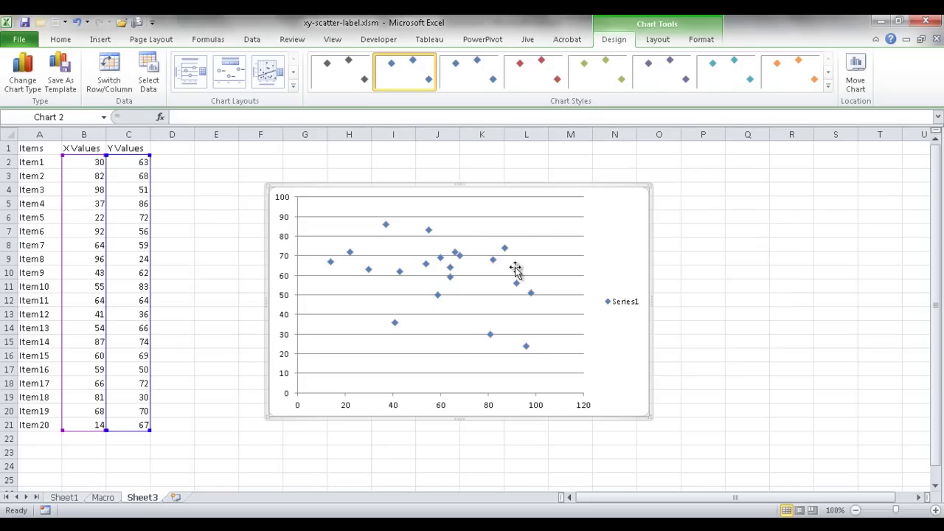
# Step: Select the chart's horizontal gridlines and delete them
pyautogui.click(547, 256)
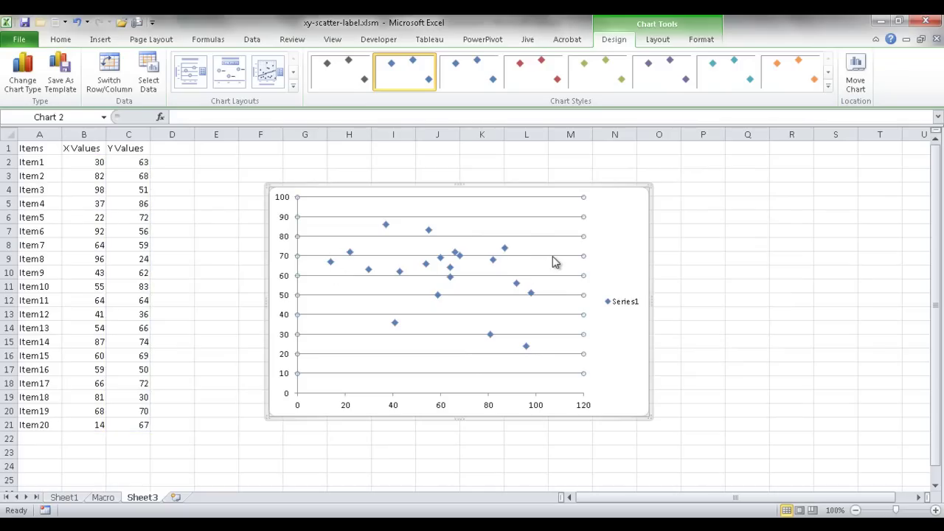
pyautogui.press('Delete')
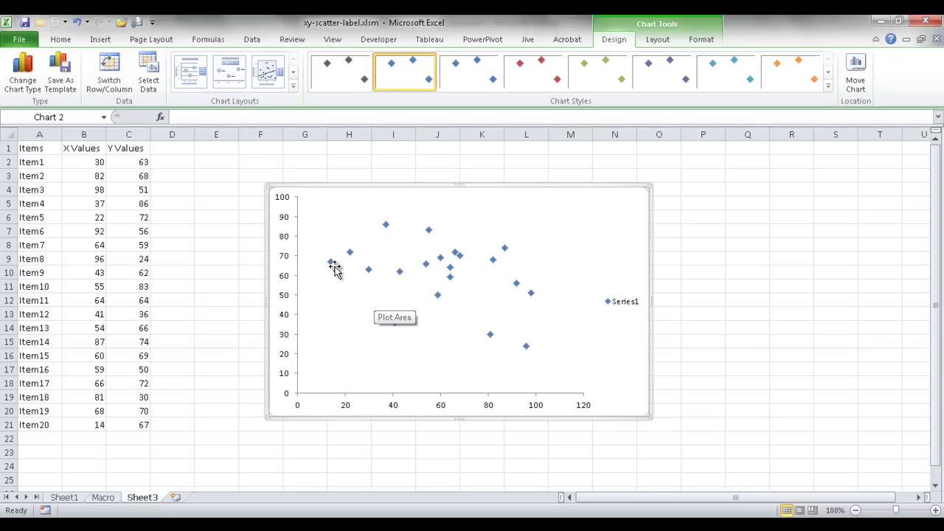
# Step: Add Y-value data labels to all twenty points, then select the single label reading 67
pyautogui.click(331, 266)
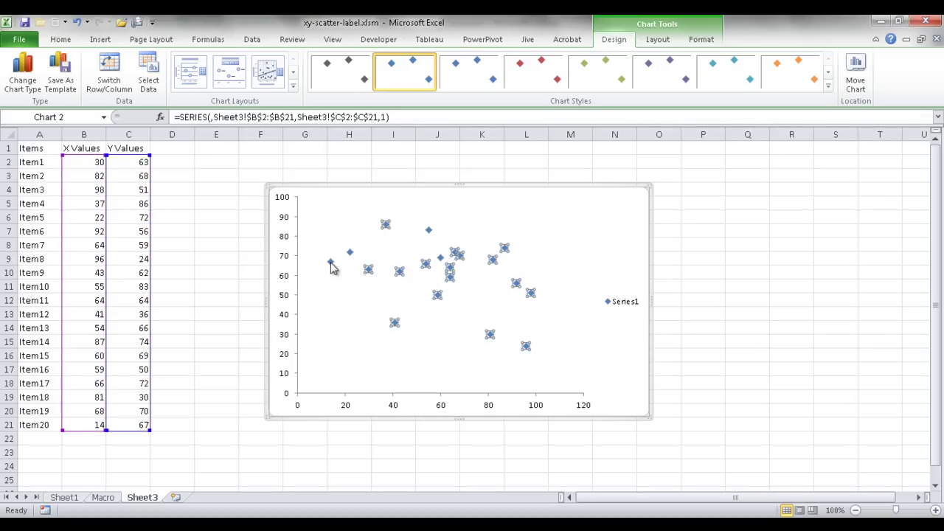
pyautogui.click(441, 331)
pyautogui.click(396, 325)
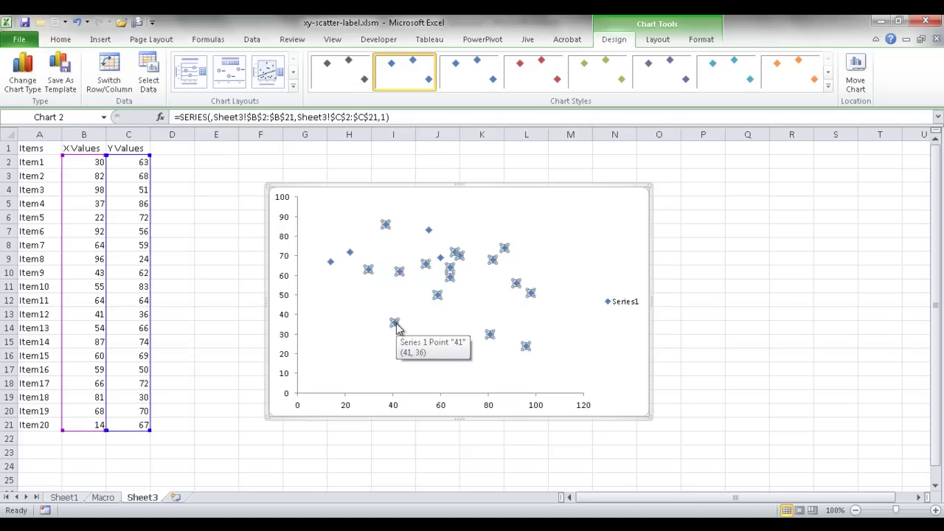
pyautogui.rightClick(396, 325)
pyautogui.click(445, 414)
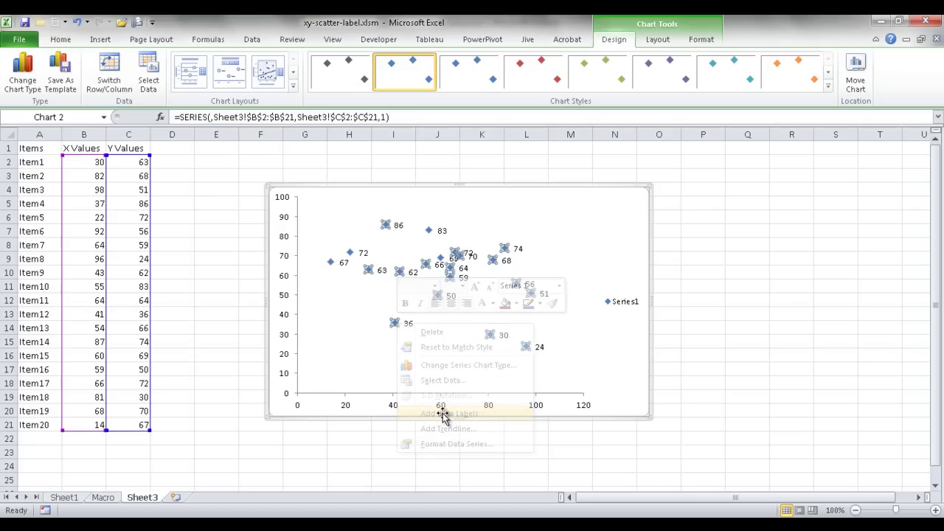
pyautogui.click(562, 349)
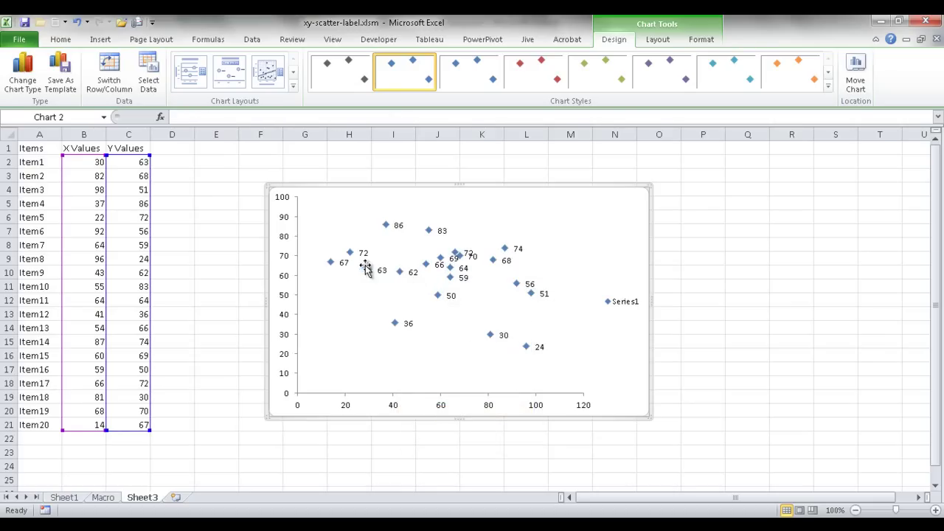
pyautogui.moveTo(330, 262)
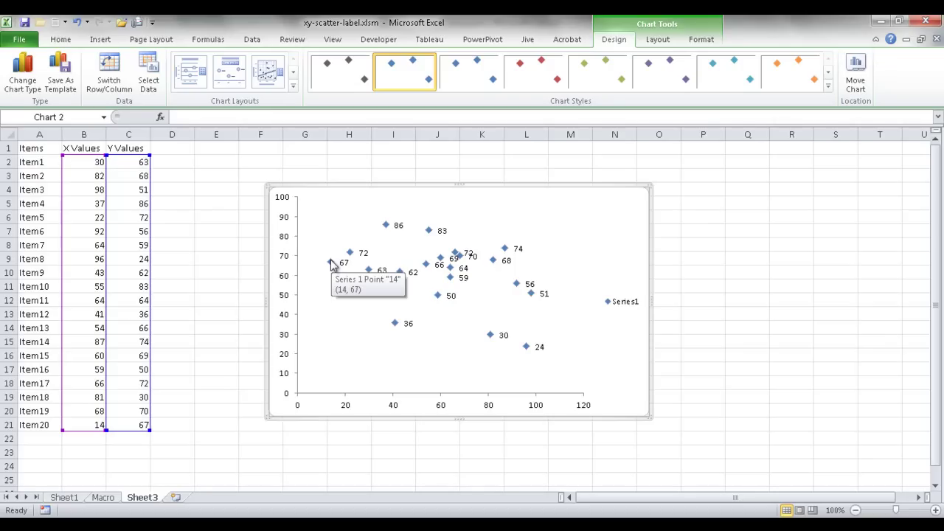
pyautogui.click(343, 264)
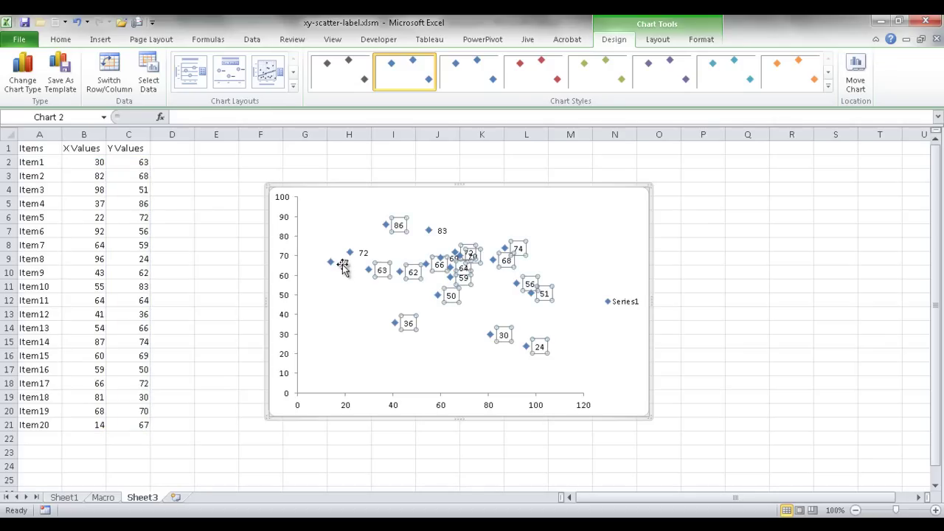
pyautogui.click(343, 264)
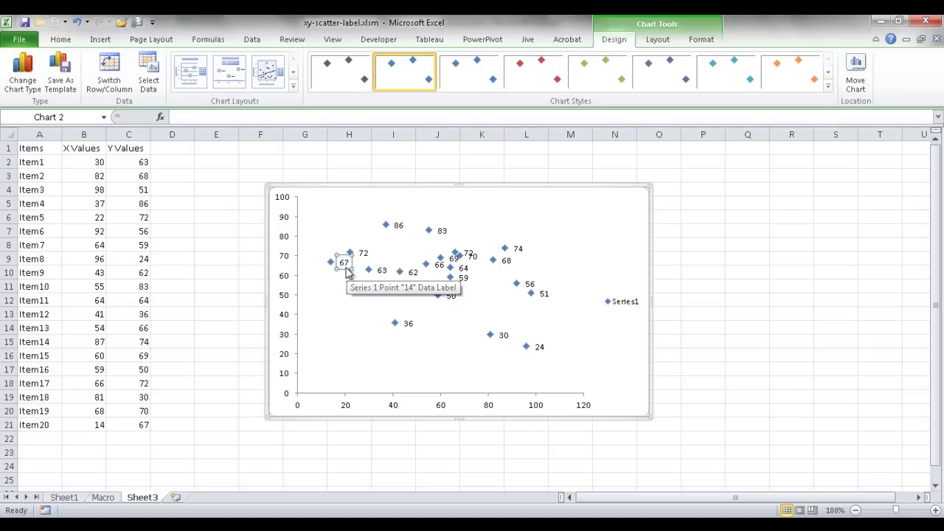
# Step: Undo the data labels so the chart's points are unlabeled again
pyautogui.hotkey('ctrl', 'z')
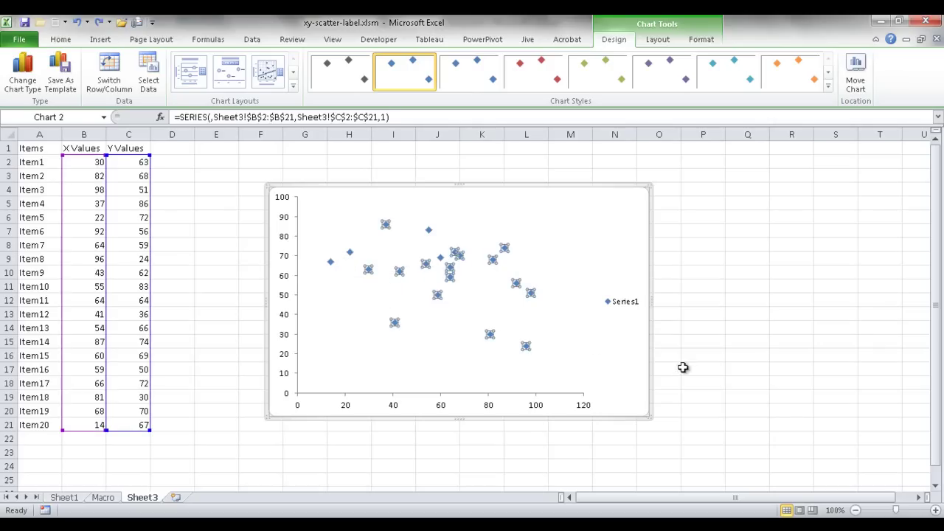
pyautogui.click(762, 365)
pyautogui.click(578, 242)
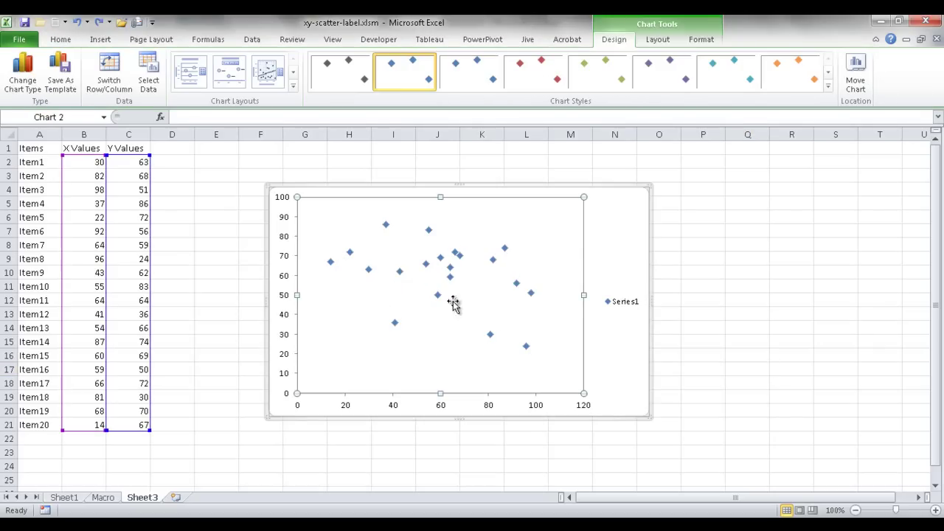
# Step: Copy all the macro code from the Macro sheet, then return to Sheet3
pyautogui.click(110, 499)
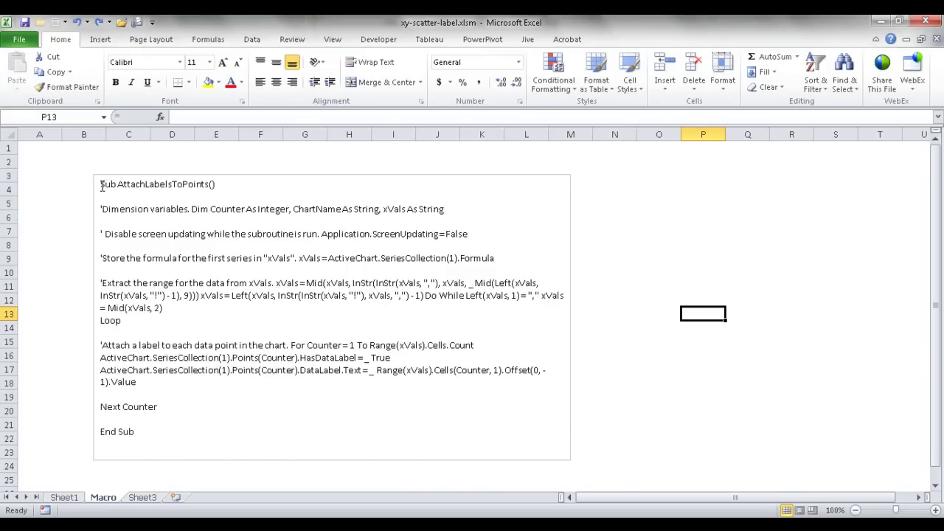
pyautogui.moveTo(102, 185); pyautogui.dragTo(178, 449)
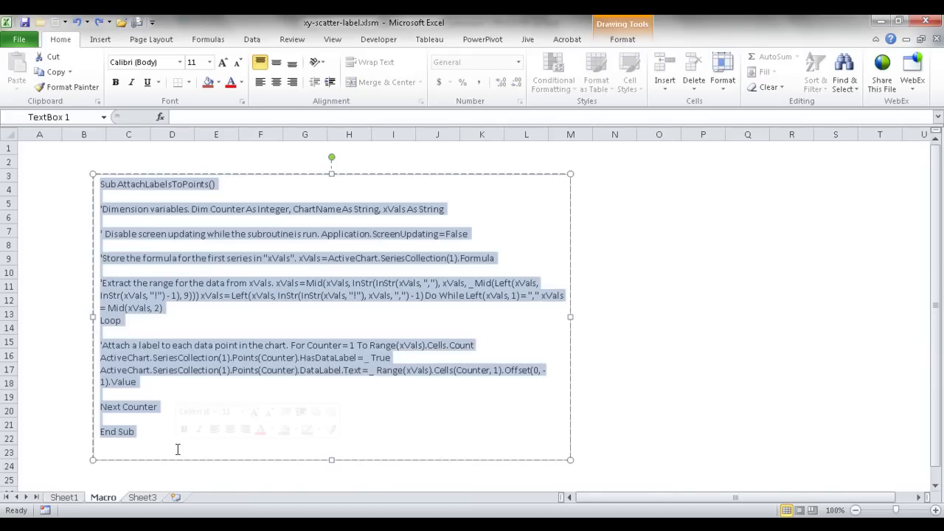
pyautogui.hotkey('ctrl', 'c')
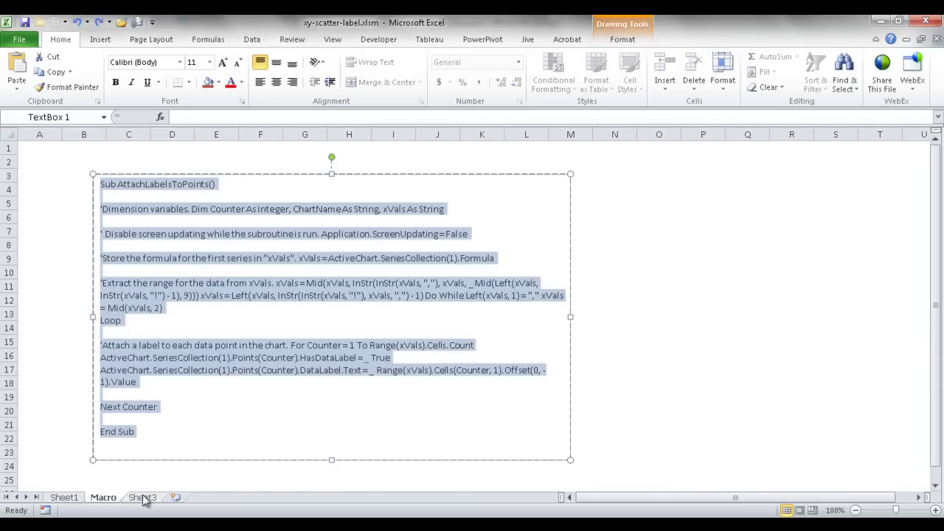
pyautogui.click(142, 498)
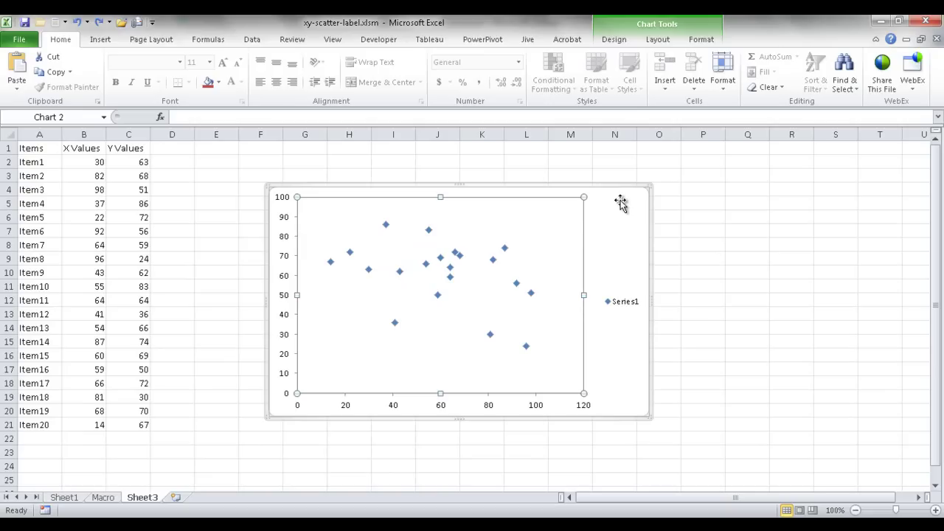
# Step: Enable the Developer tab in Customize the Ribbon's Main Tabs list
pyautogui.click(674, 203)
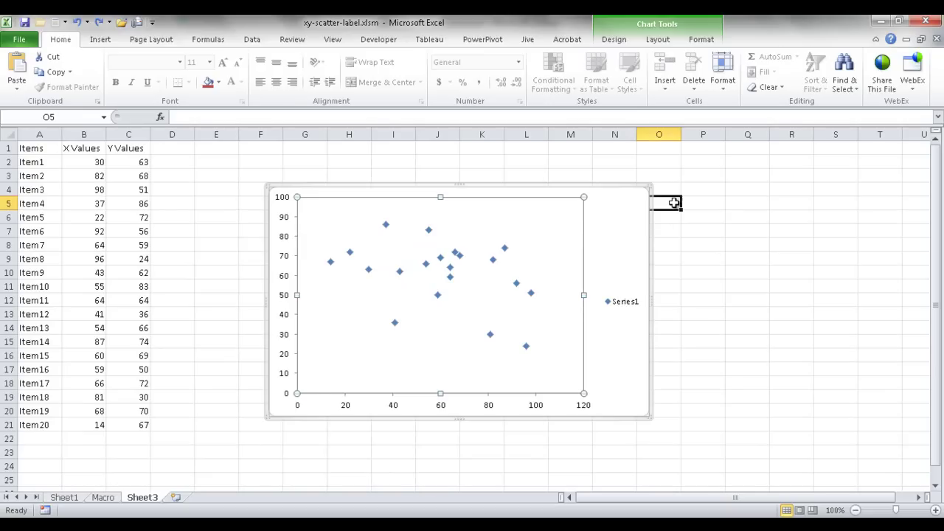
pyautogui.click(378, 43)
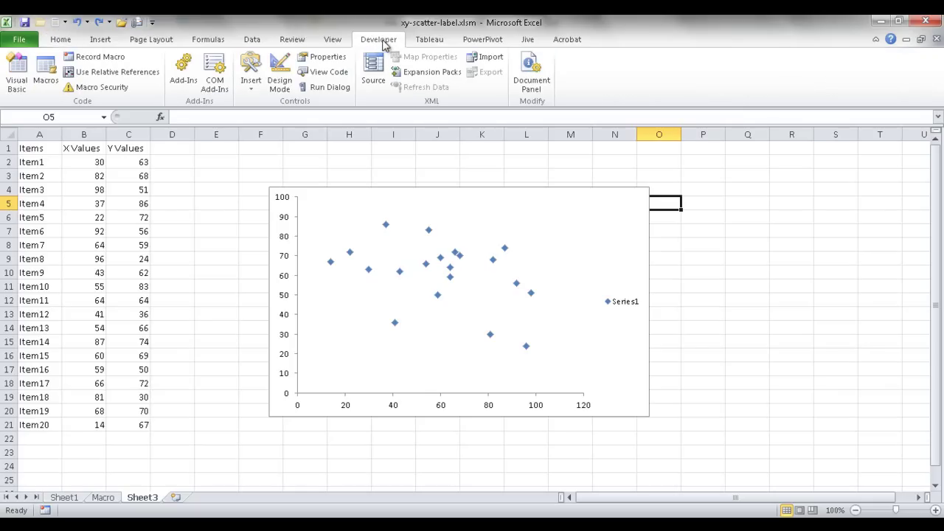
pyautogui.rightClick(339, 46)
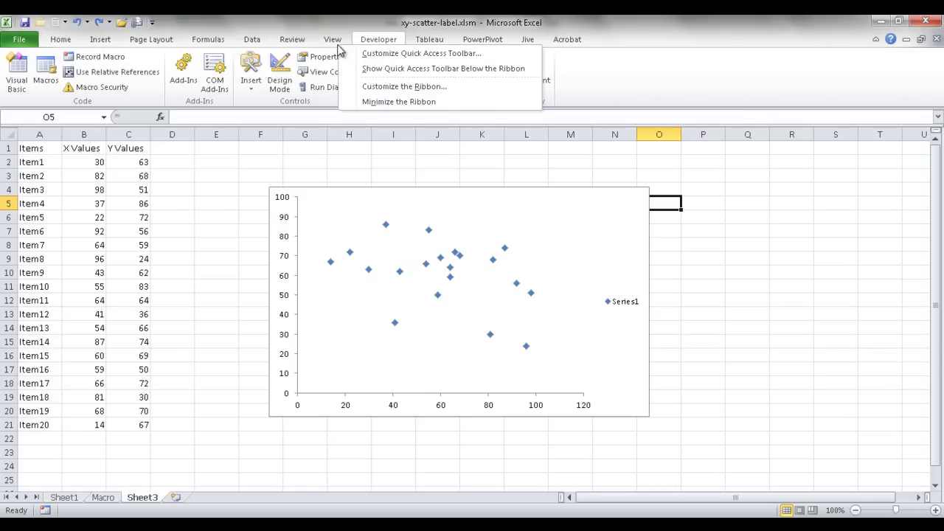
pyautogui.click(396, 89)
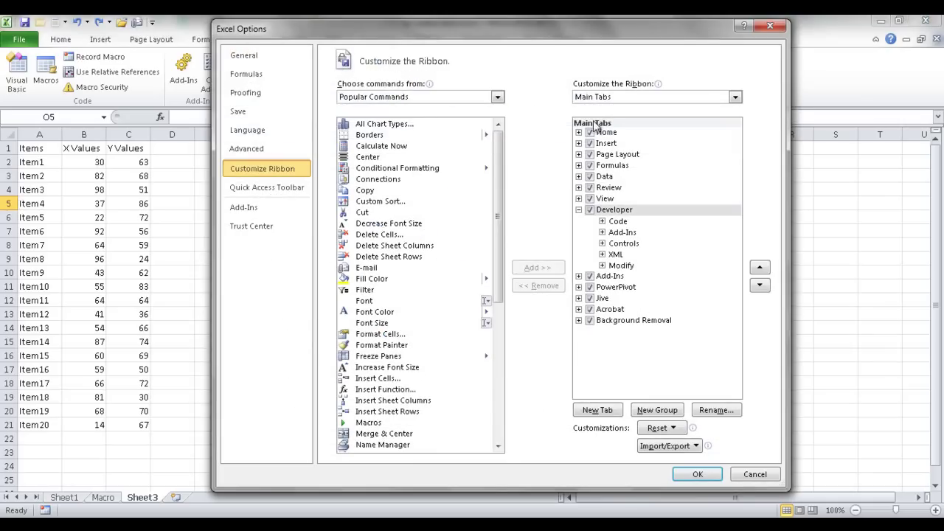
pyautogui.click(590, 211)
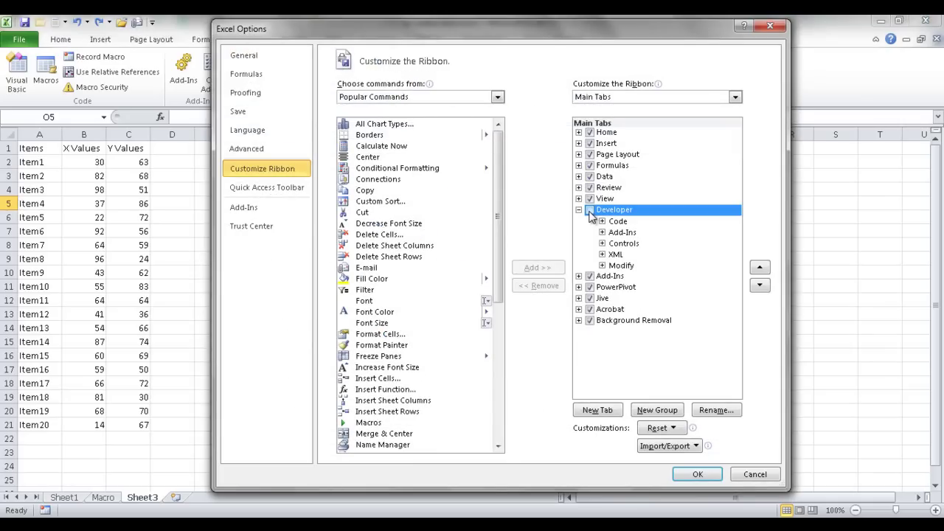
pyautogui.click(697, 474)
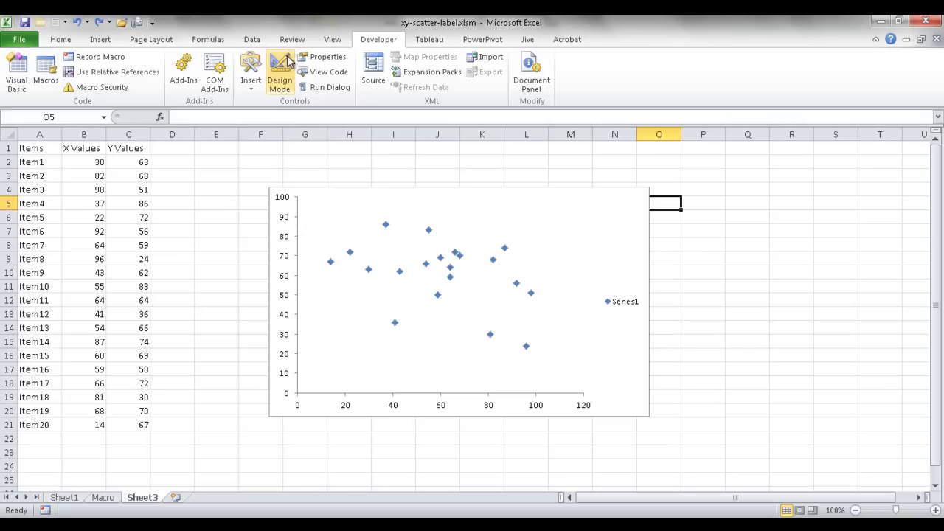
# Step: Open the VBA editor, check the AttachLabelsToPoints code in Module1, then close the editor
pyautogui.click(17, 79)
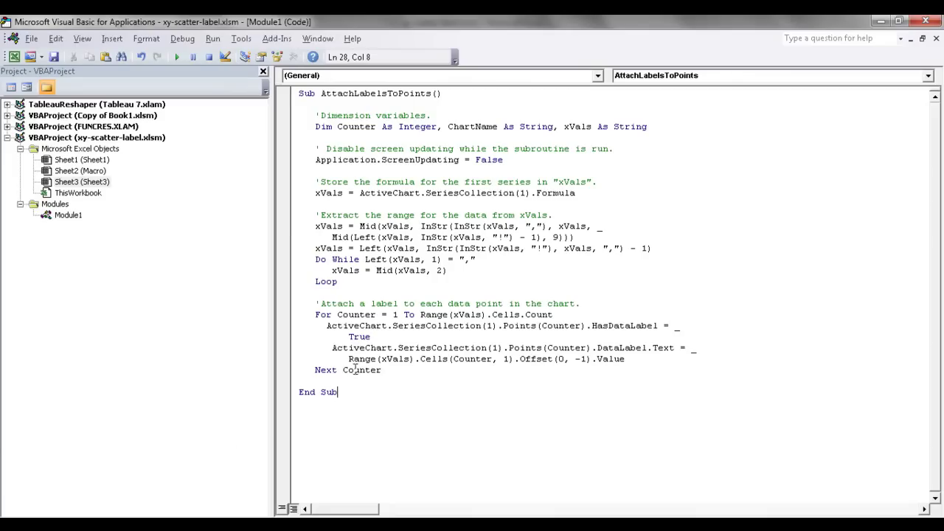
pyautogui.hotkey('ctrl', 'z')
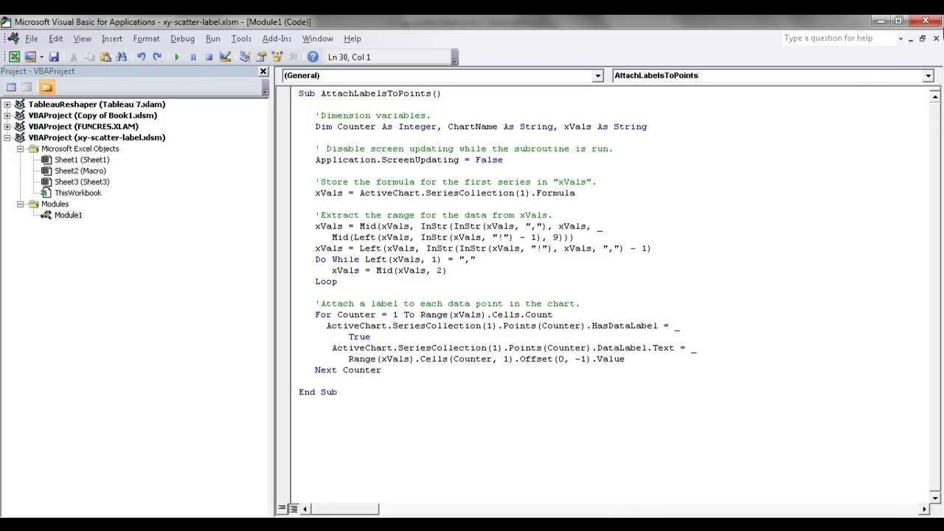
pyautogui.click(926, 20)
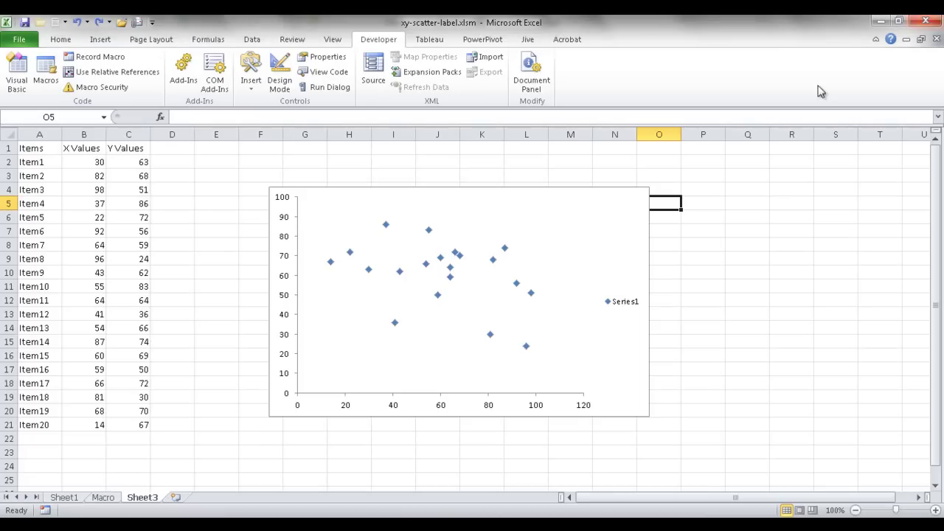
# Step: Run the AttachLabelsToPoints macro on the chart to label the points Item1 through Item20
pyautogui.click(622, 226)
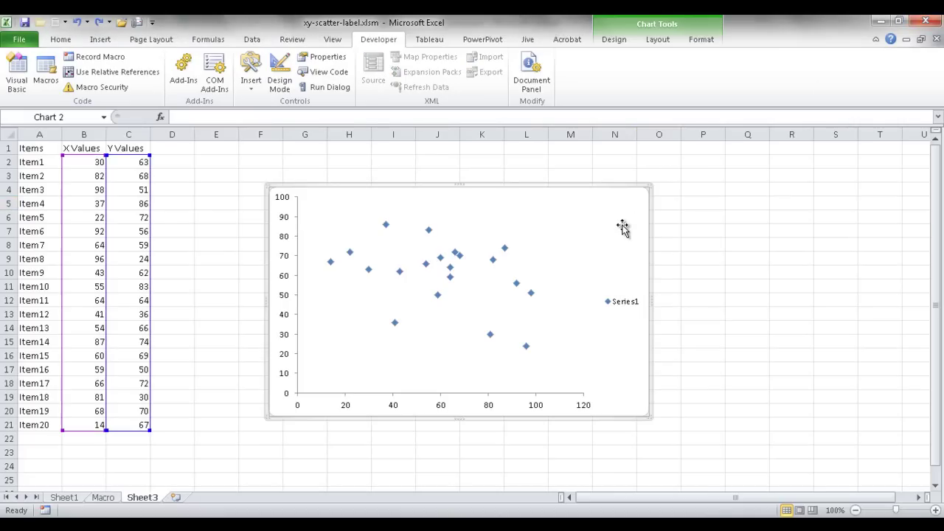
pyautogui.click(47, 72)
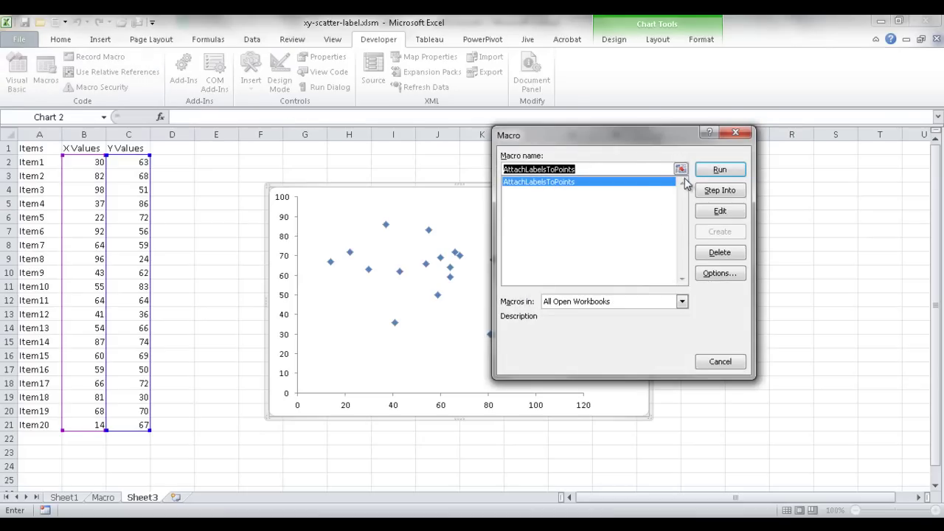
pyautogui.click(717, 171)
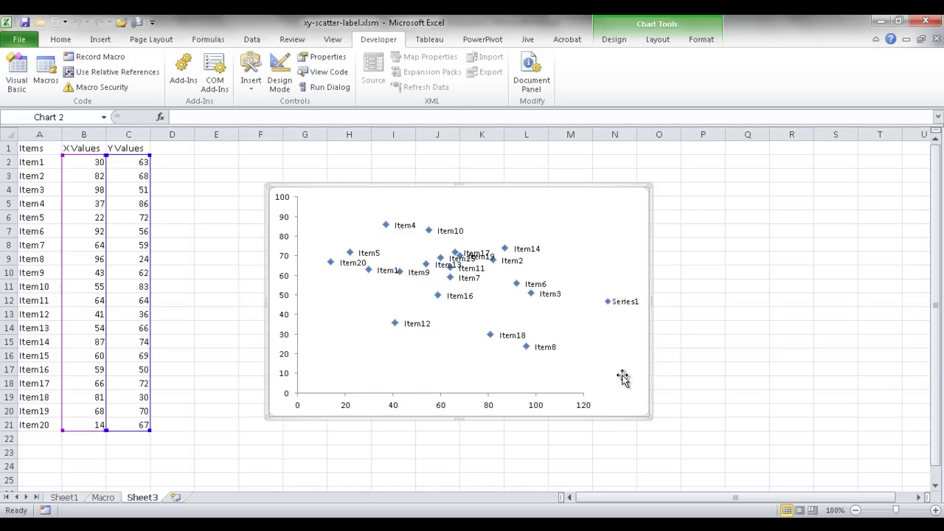
# Step: Enlarge the chart down and right, then highlight the Items, X Values and Y Values columns
pyautogui.moveTo(647, 415); pyautogui.dragTo(800, 456)
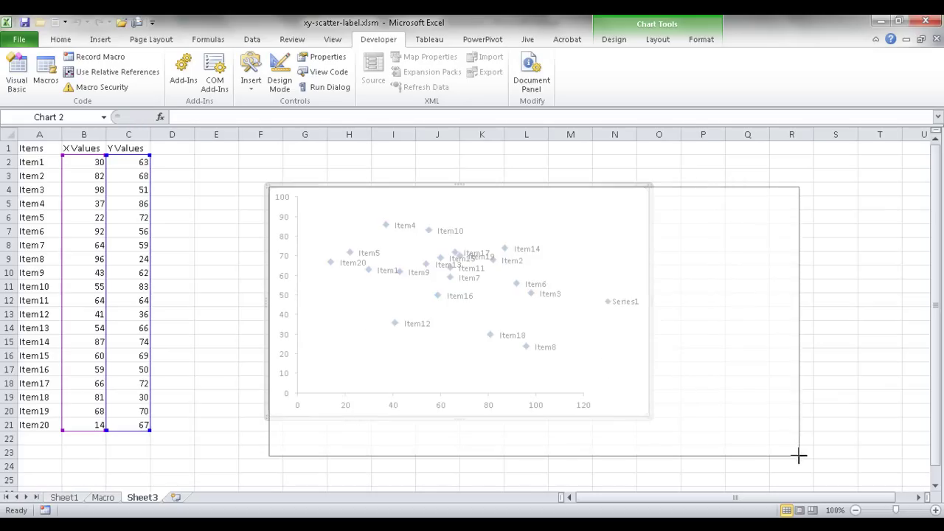
pyautogui.click(847, 275)
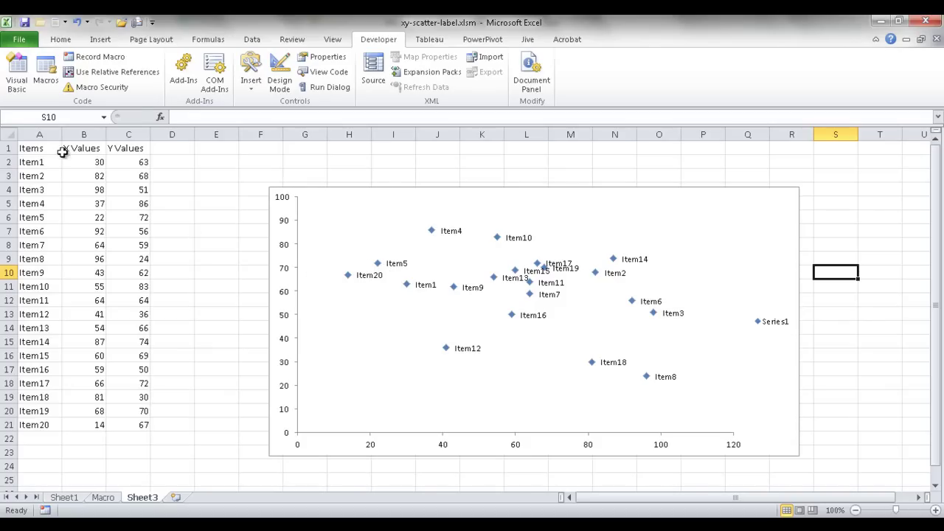
pyautogui.click(46, 136)
pyautogui.click(85, 134)
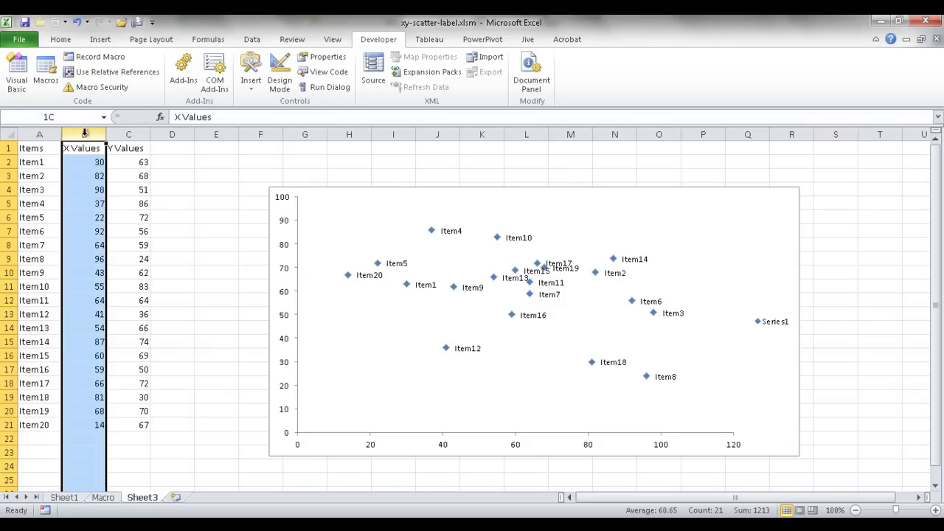
pyautogui.click(129, 134)
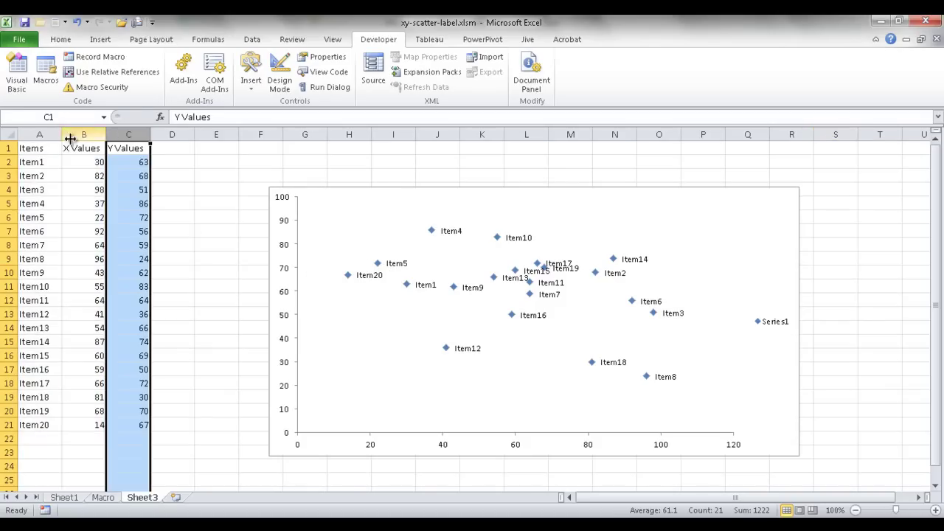
# Step: Highlight the three data columns again and move the chart up and left beside the table
pyautogui.click(29, 135)
pyautogui.click(78, 135)
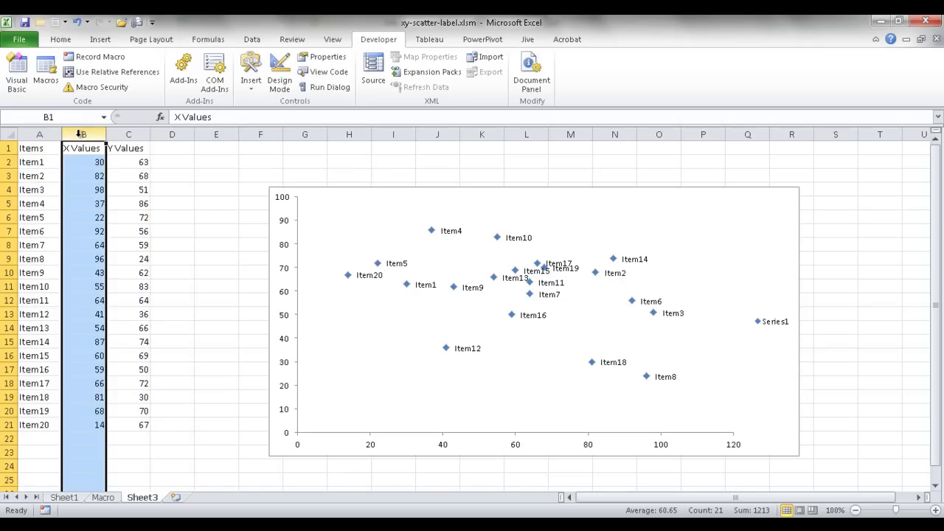
pyautogui.click(122, 134)
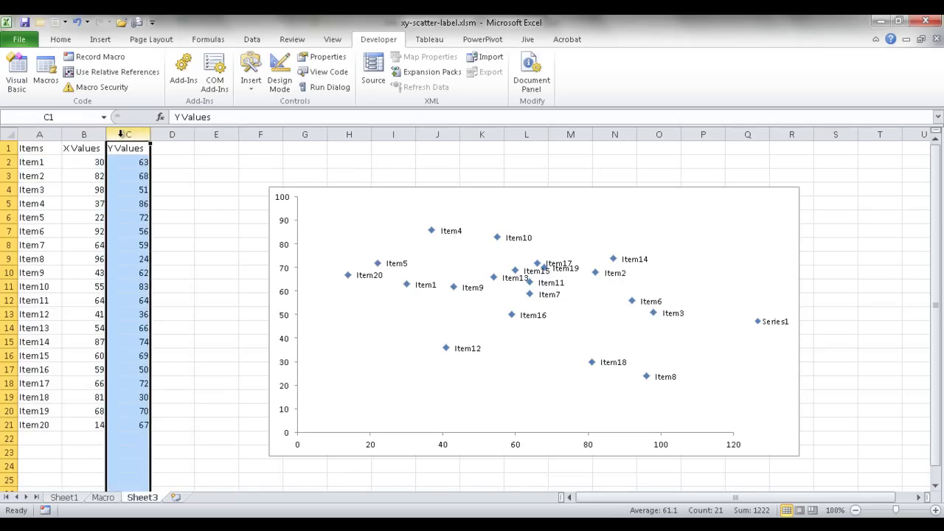
pyautogui.click(204, 175)
pyautogui.moveTo(349, 192); pyautogui.dragTo(318, 161)
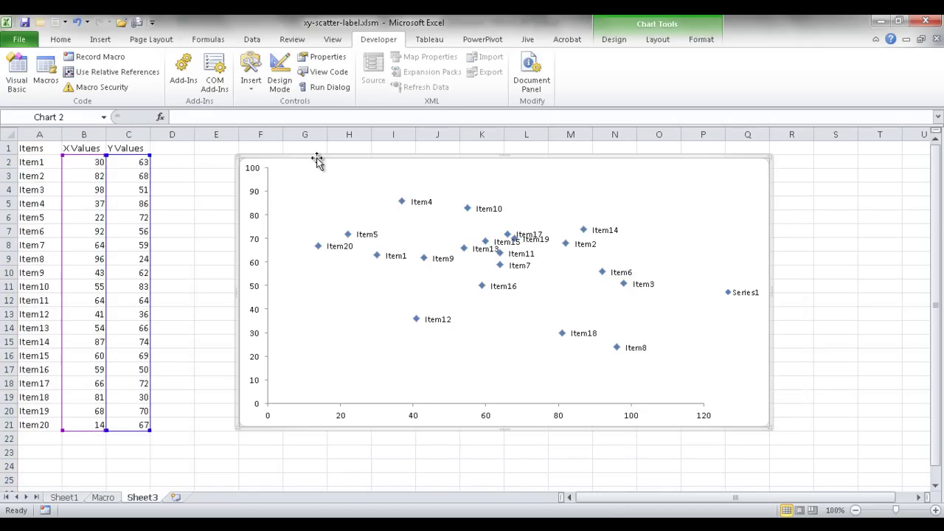